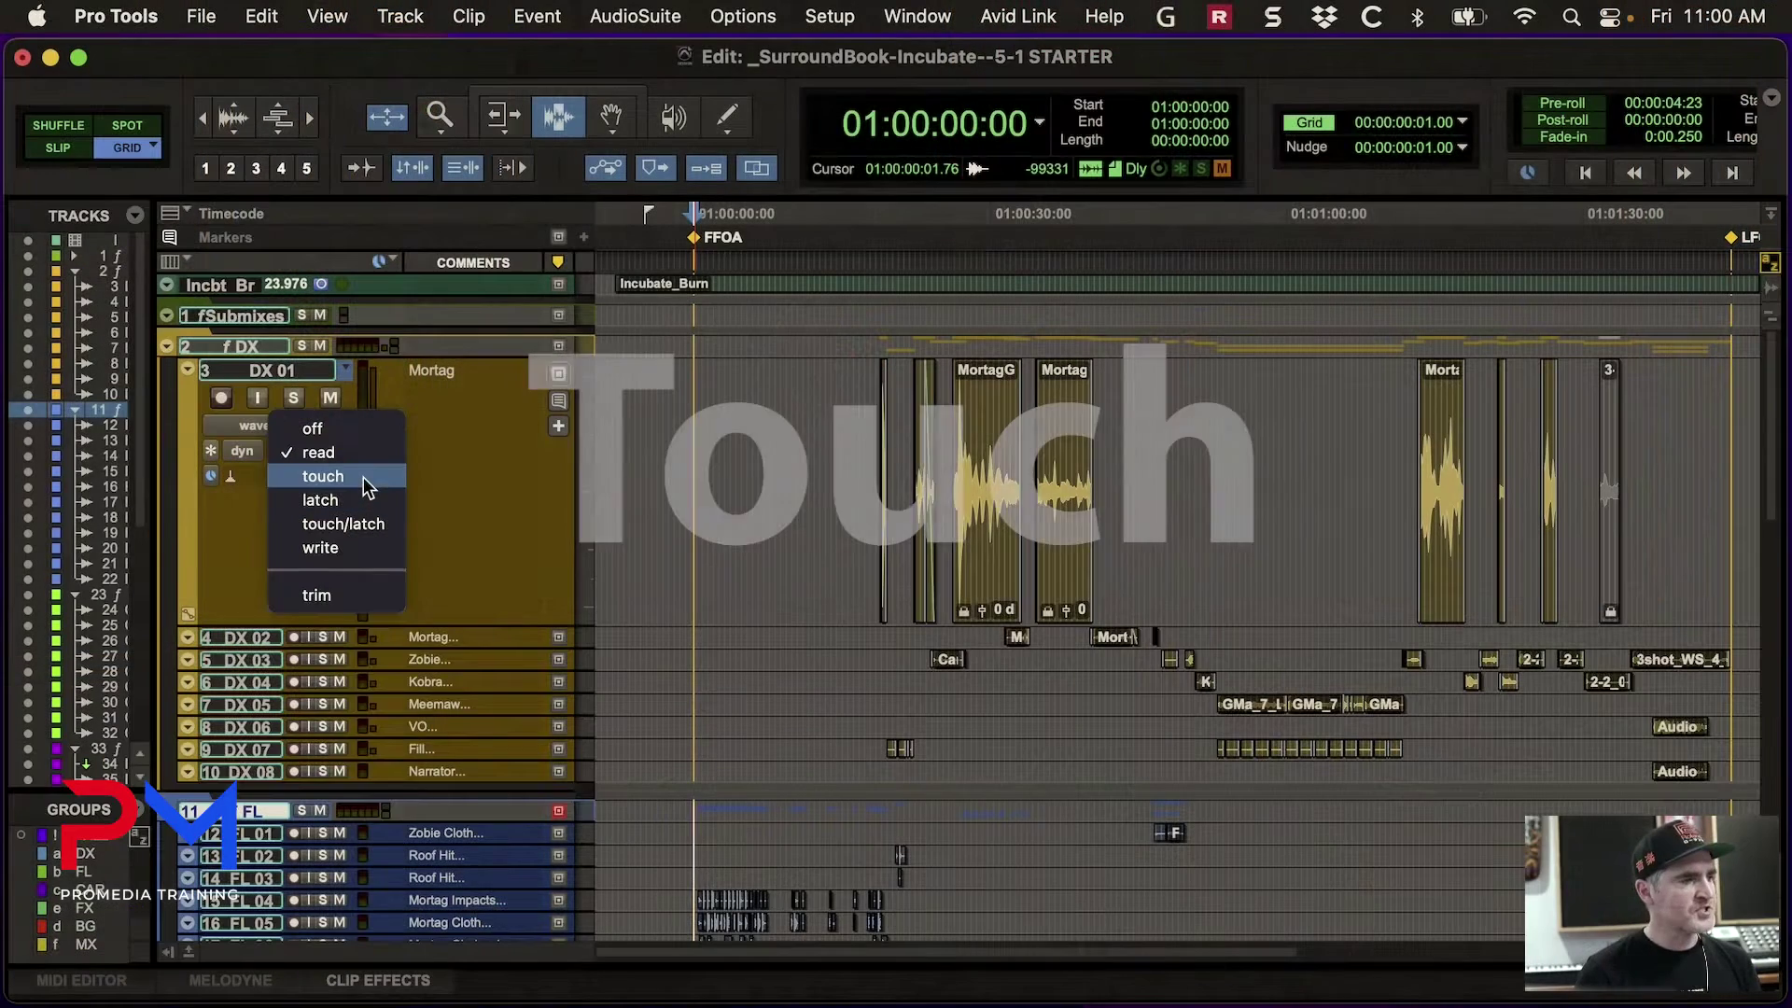
Set DX 01 to Touch mode, place the edit start at 01:00:21:07, and solo the track
left_click(318, 479)
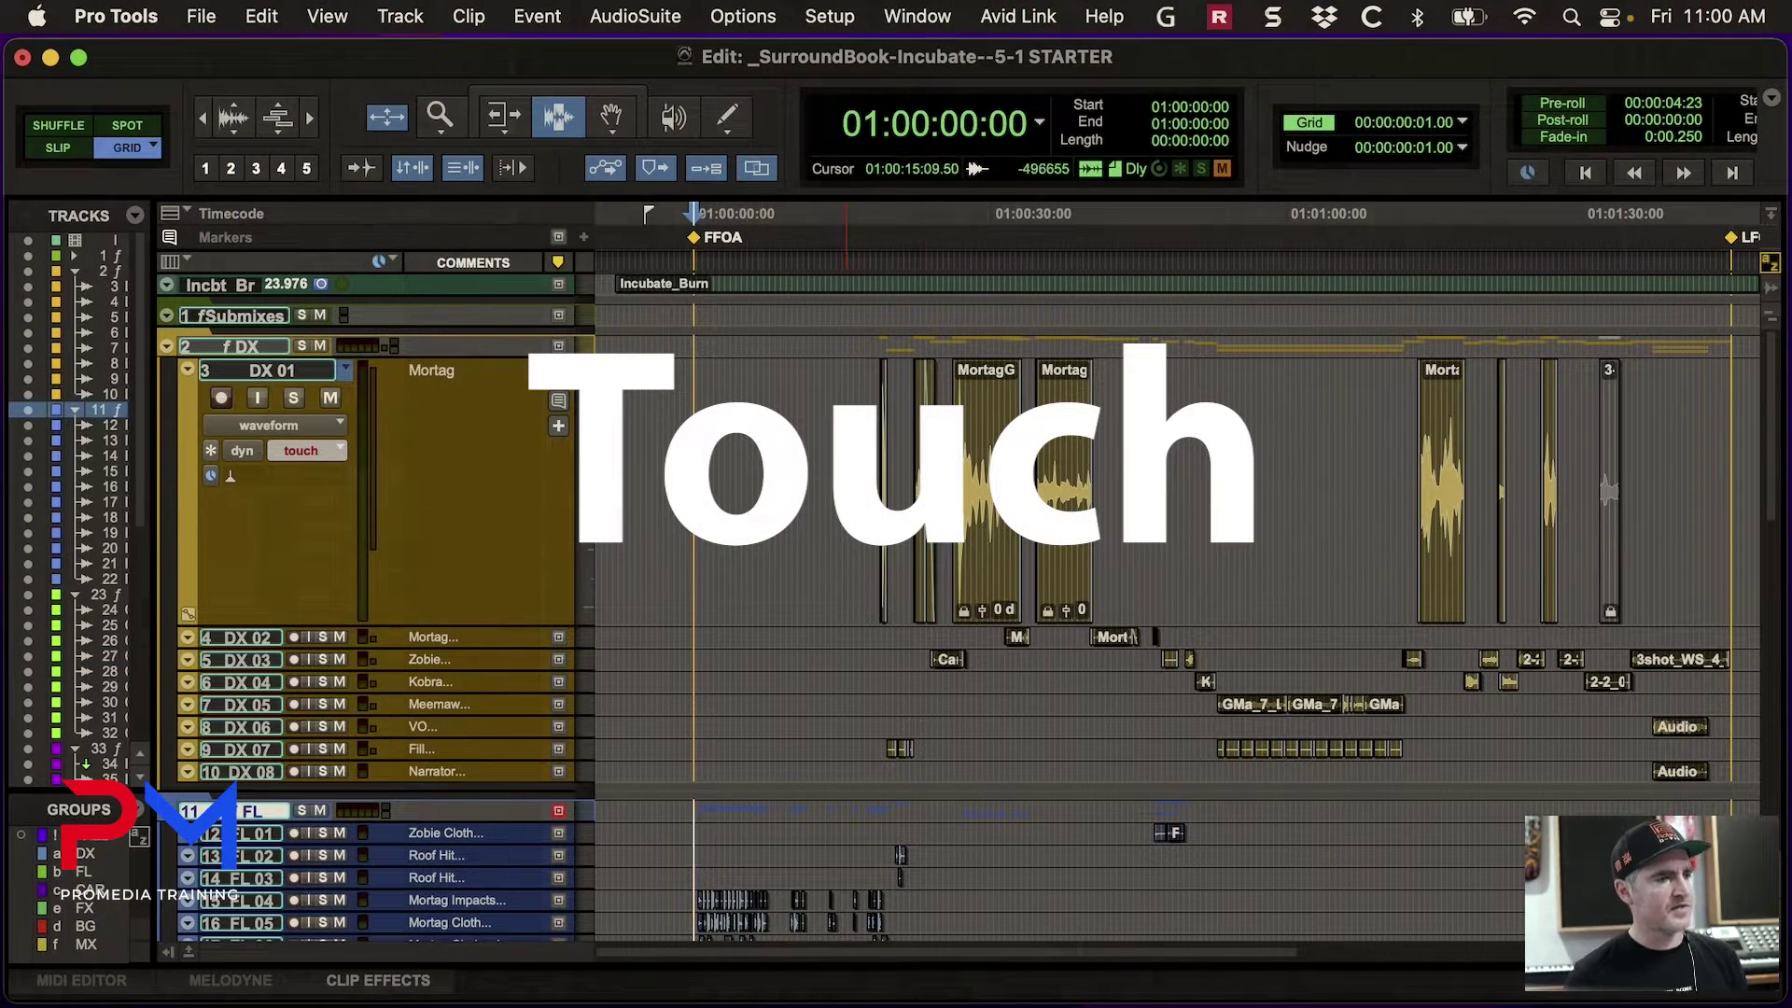
left_click(891, 466)
key("super+bracketright")
key("super+bracketright")
key("super+bracketright")
scroll(786, 214, "right", 10)
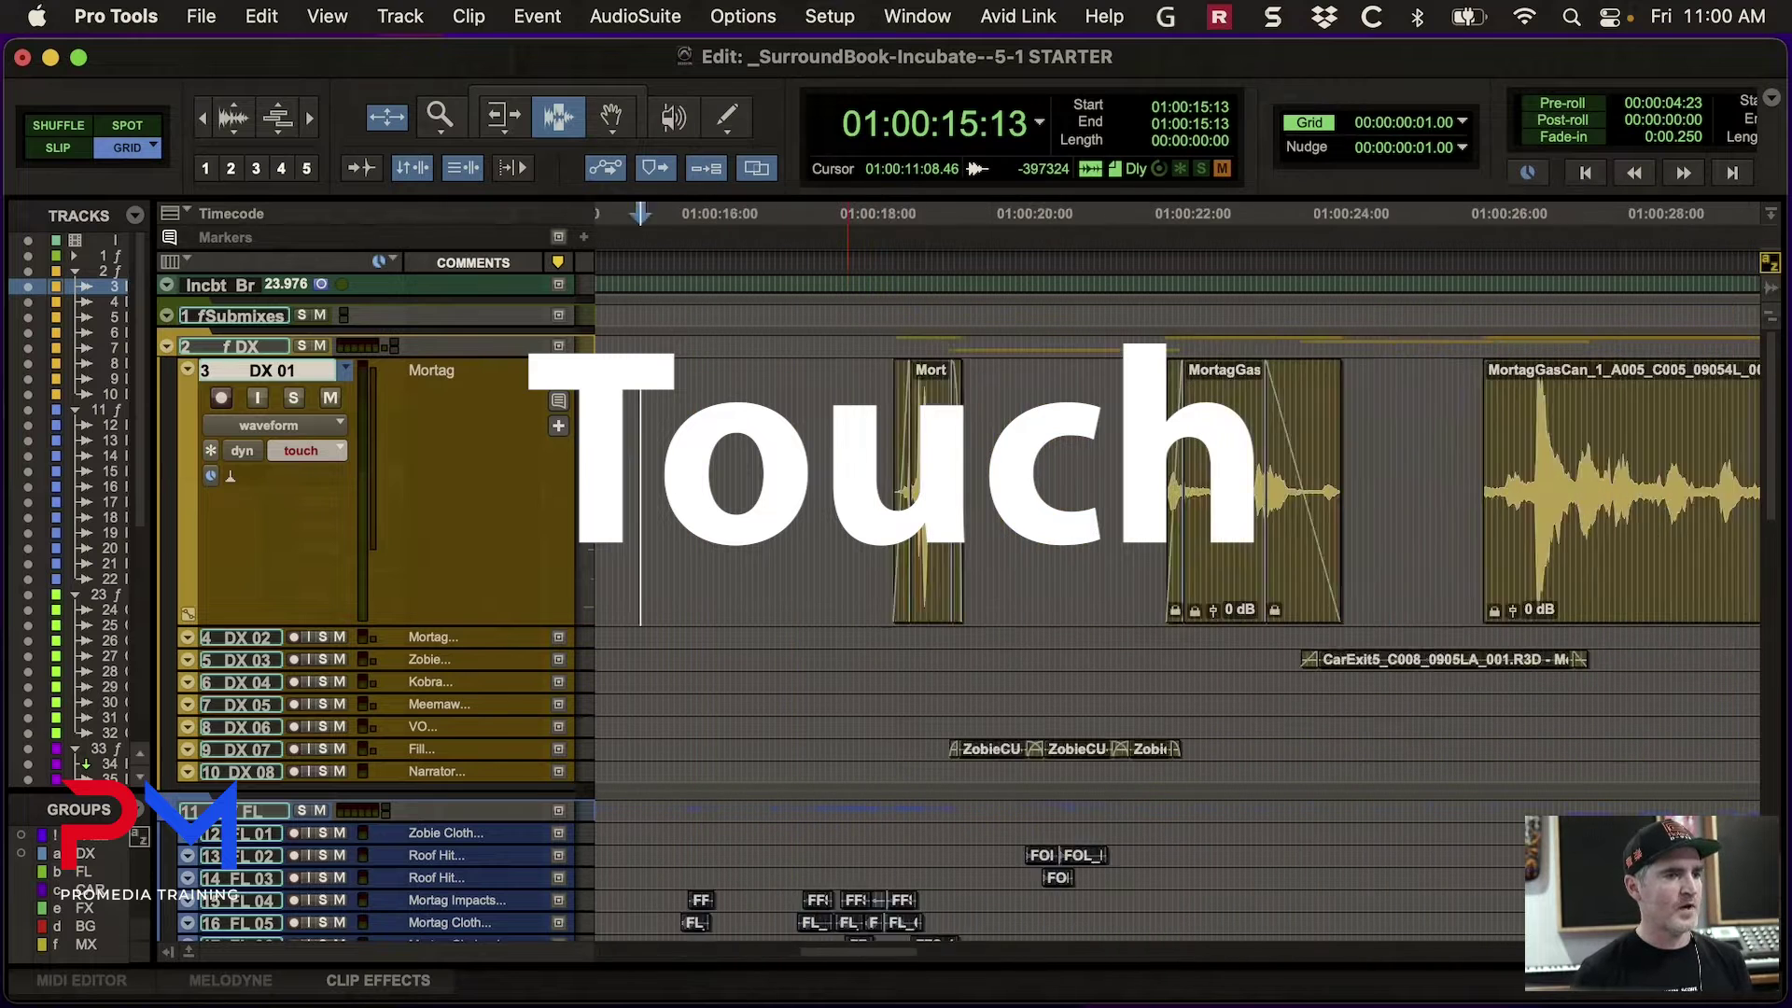
left_click(691, 482)
key("shift+s")
key("shift+m")
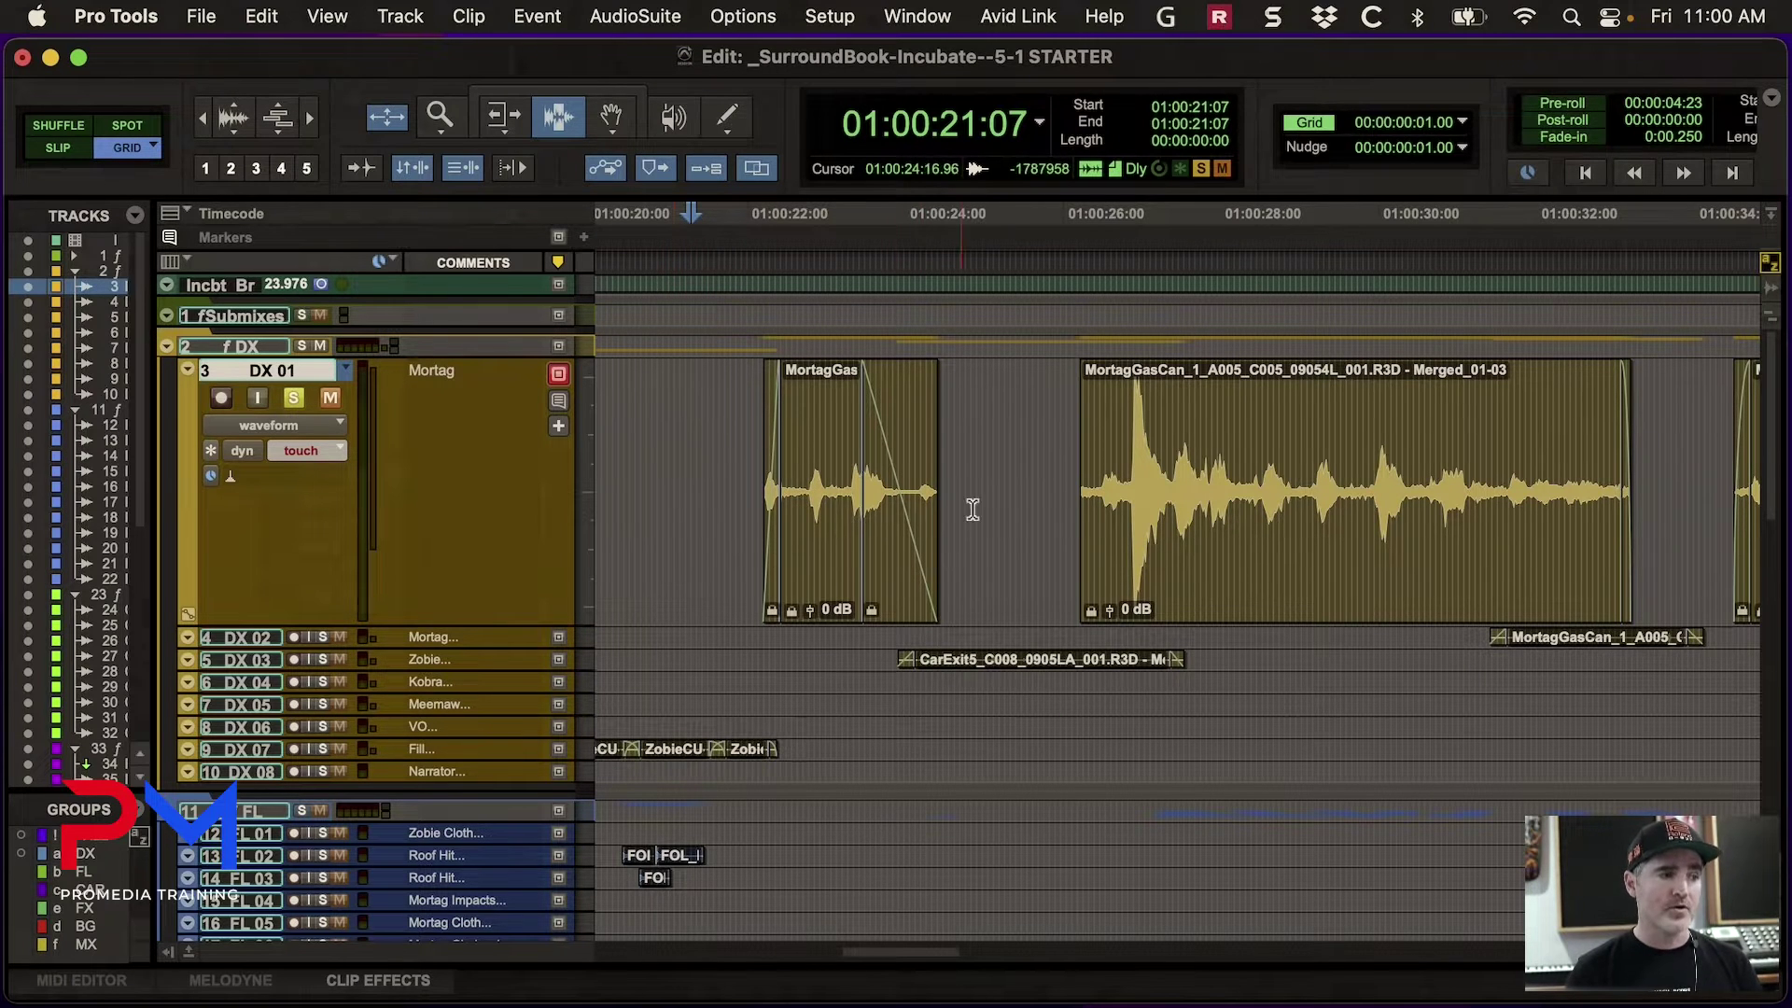
Show DX 01's volume lane and ride a touch-mode volume dip over the first Mortag clip
left_click(269, 425)
left_click(280, 447)
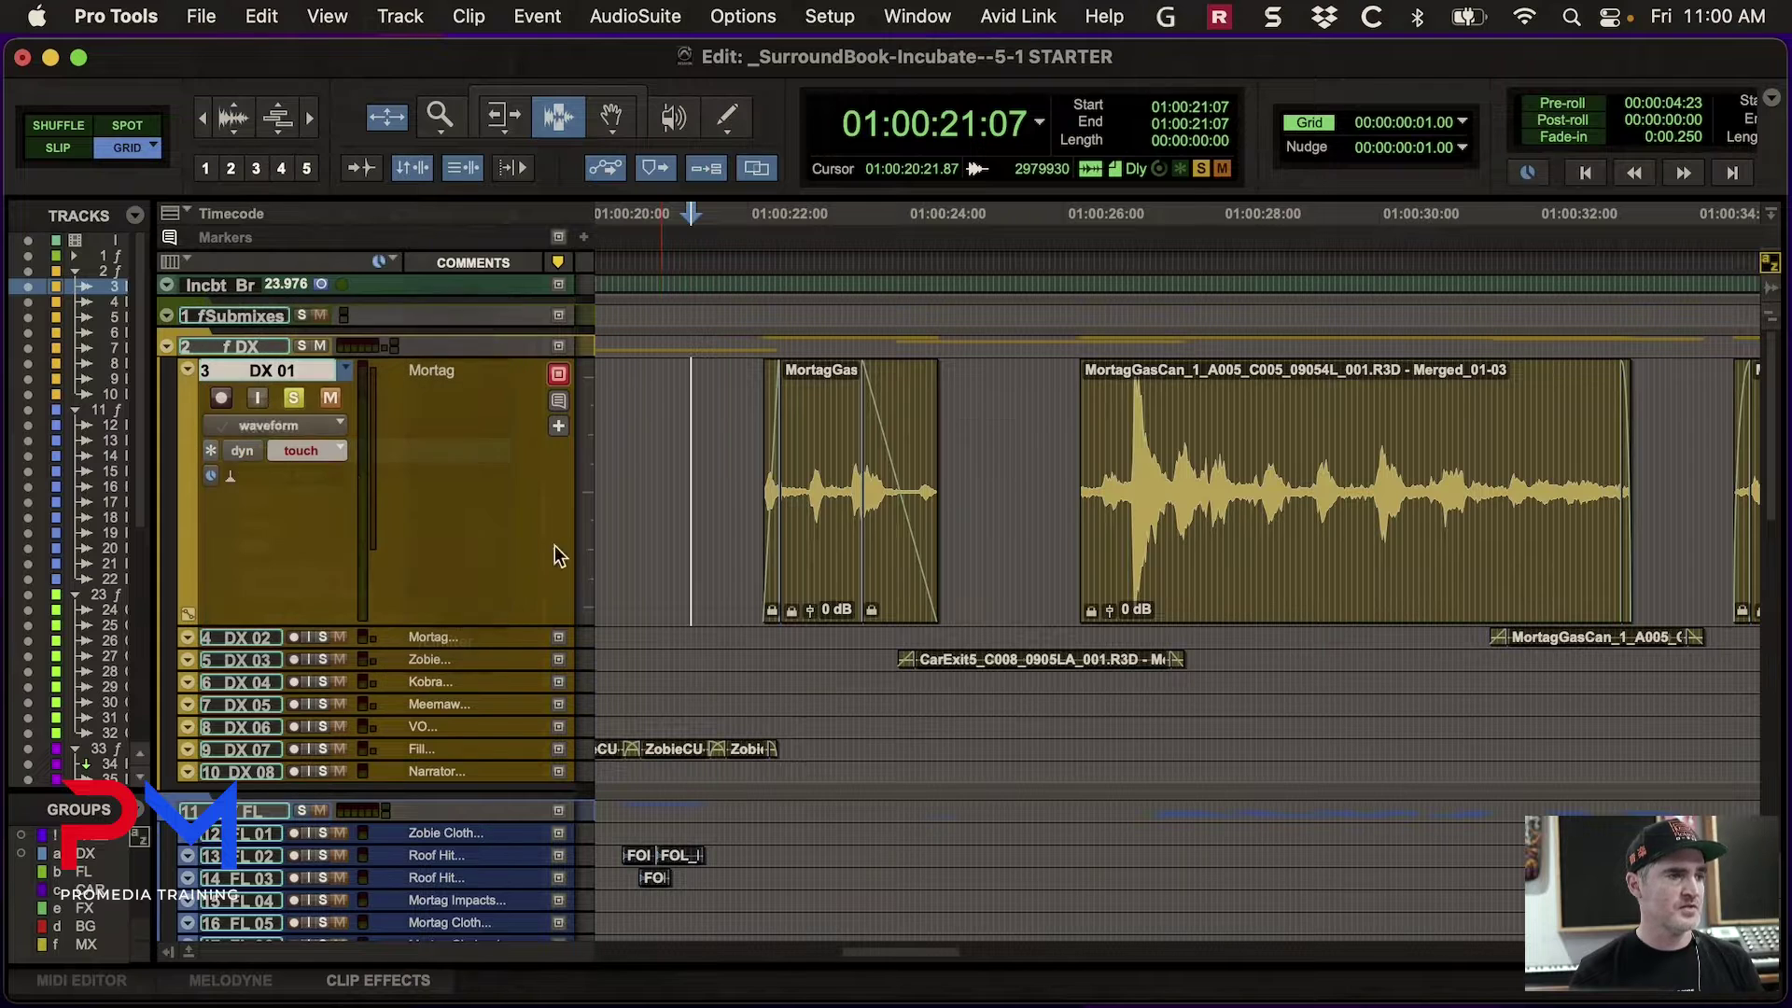
key("space")
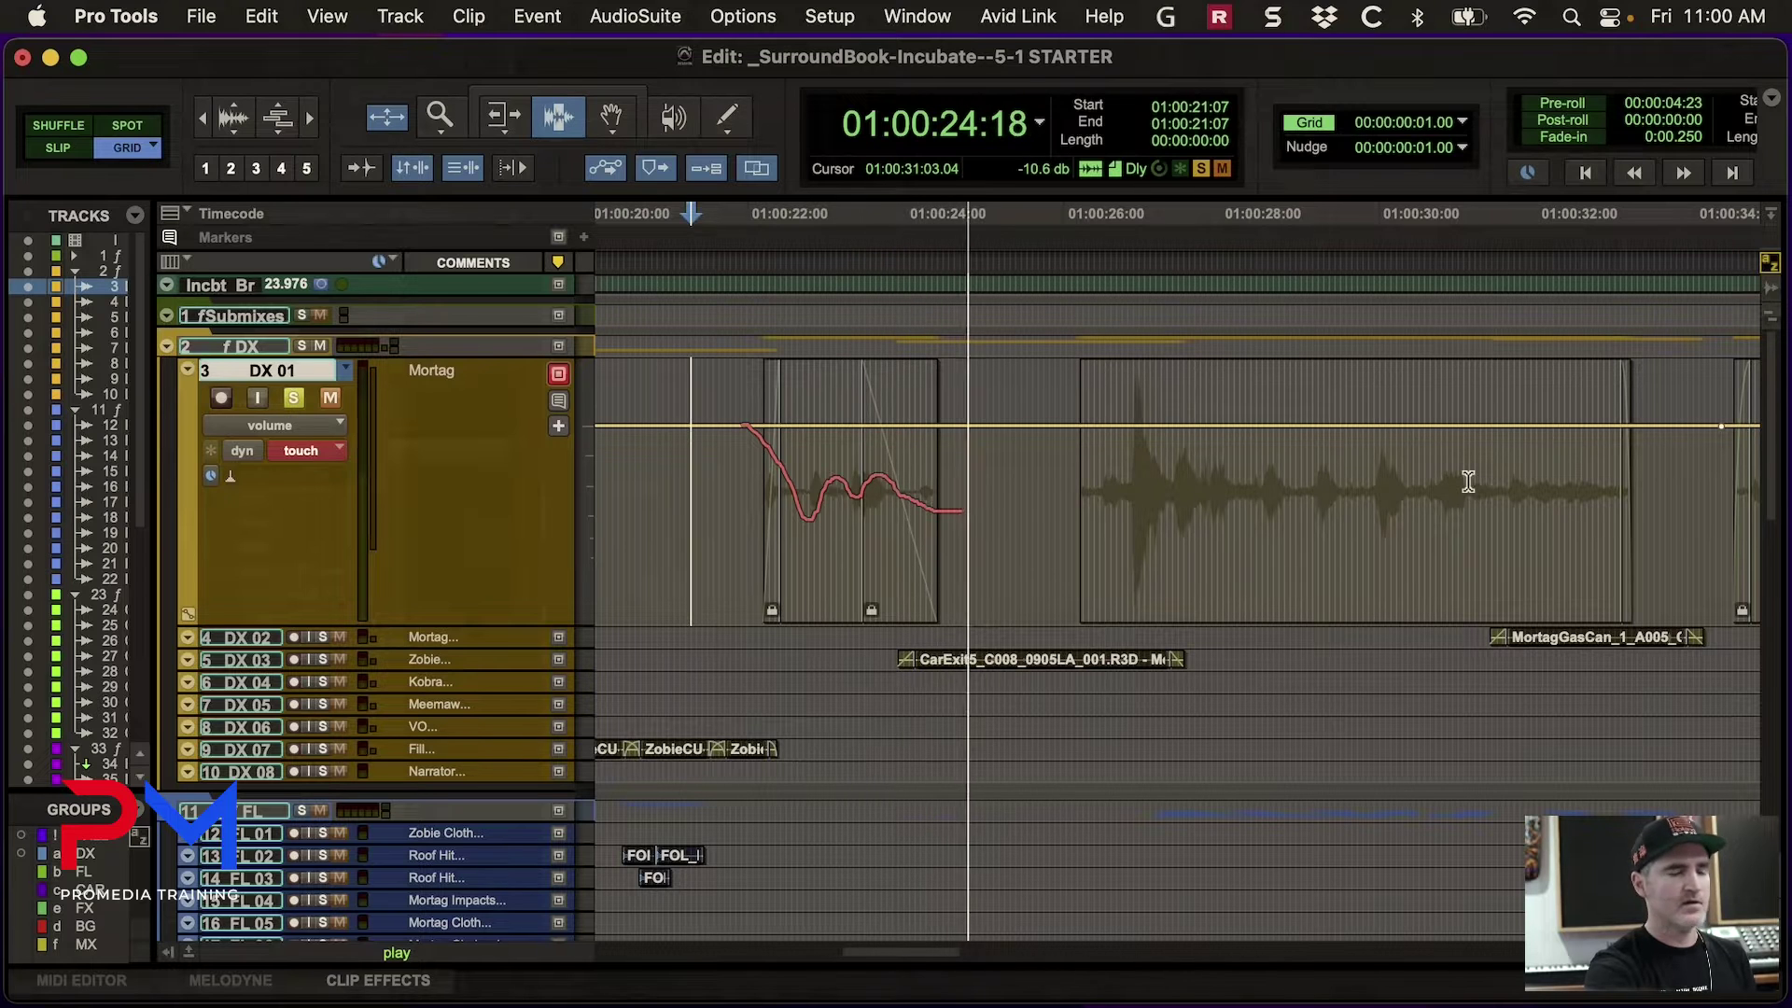
scroll(1307, 448, "down", 1)
key("space")
left_click(116, 16)
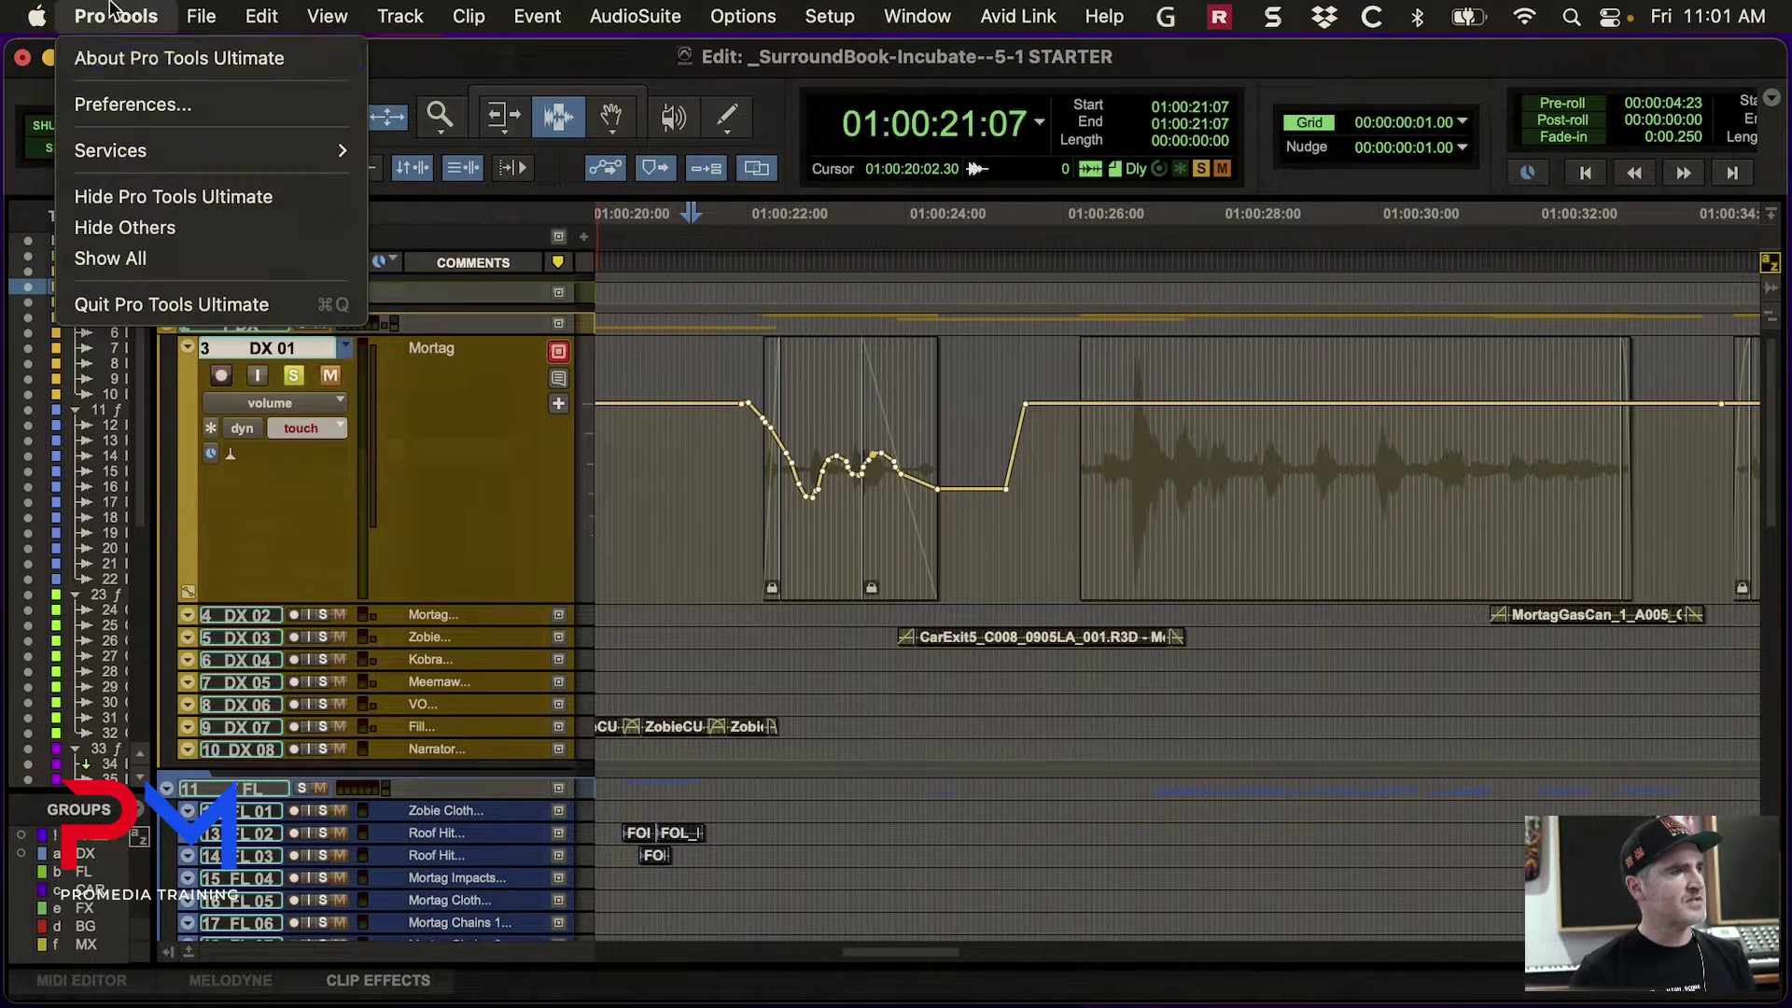
left_click(109, 101)
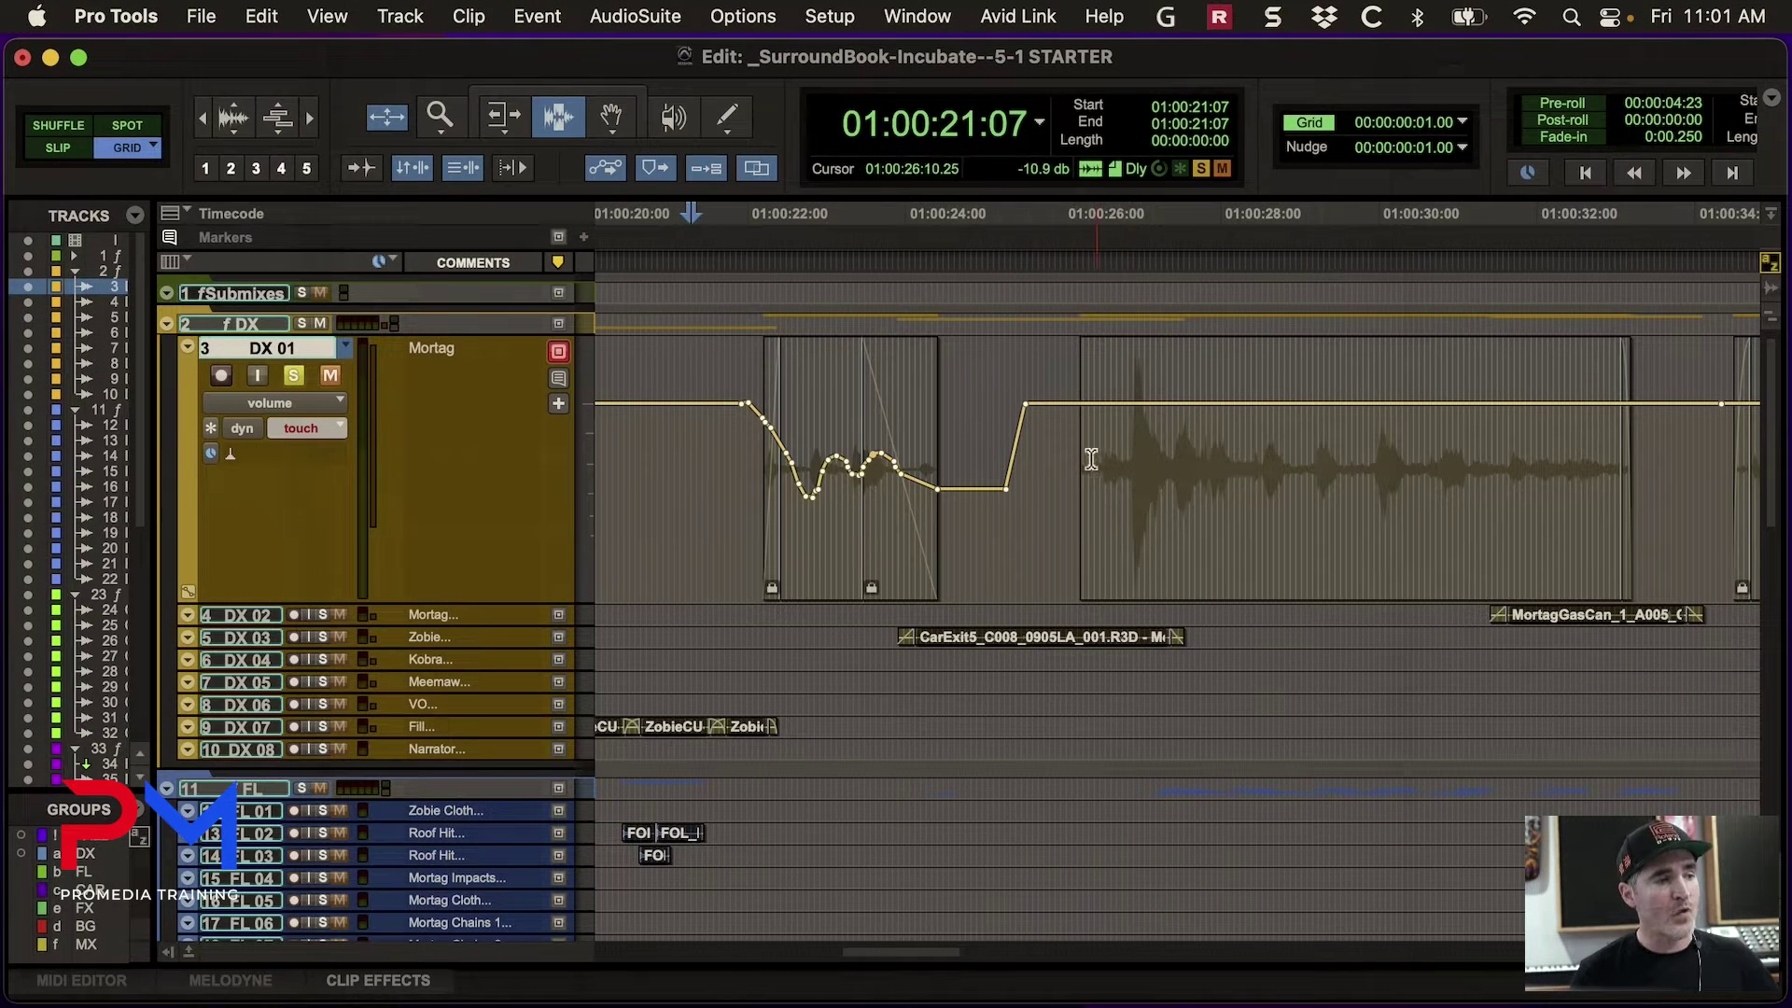
left_click(1092, 458)
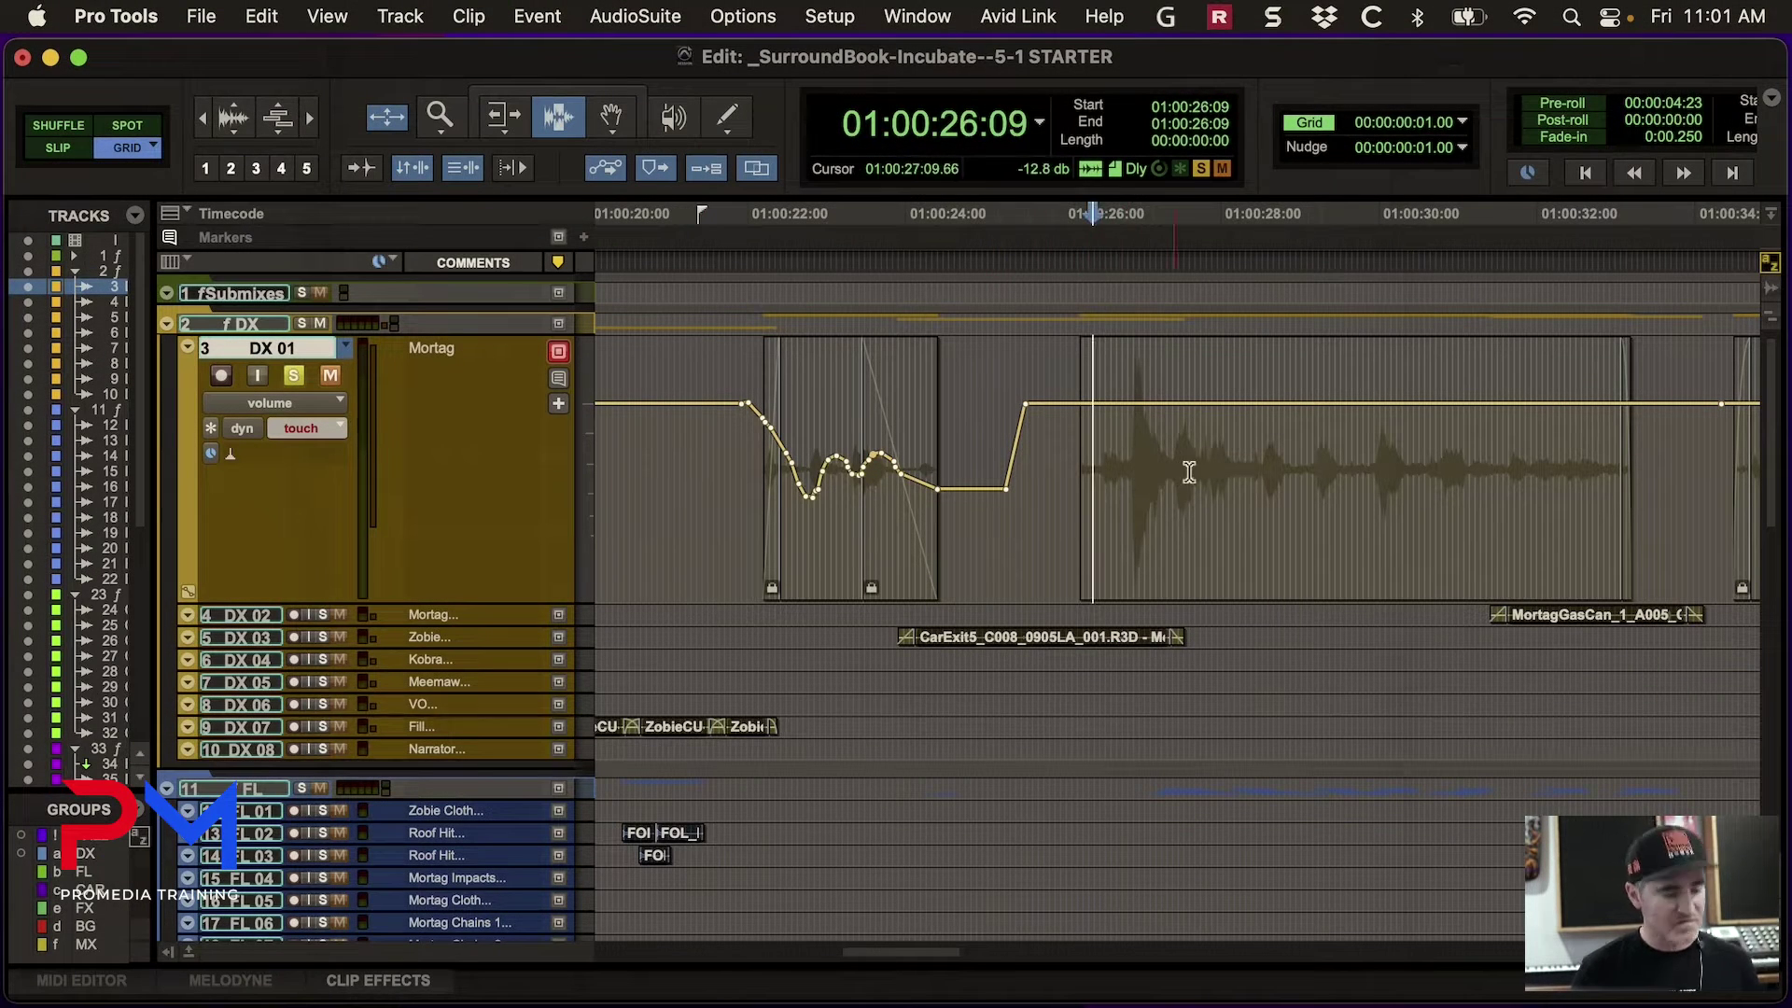
Set Edit Window Scrolling to Continuous and move the play start to 01:00:24:07
key("super+bracketright")
key("super+bracketright")
scroll(1192, 468, "right", 10)
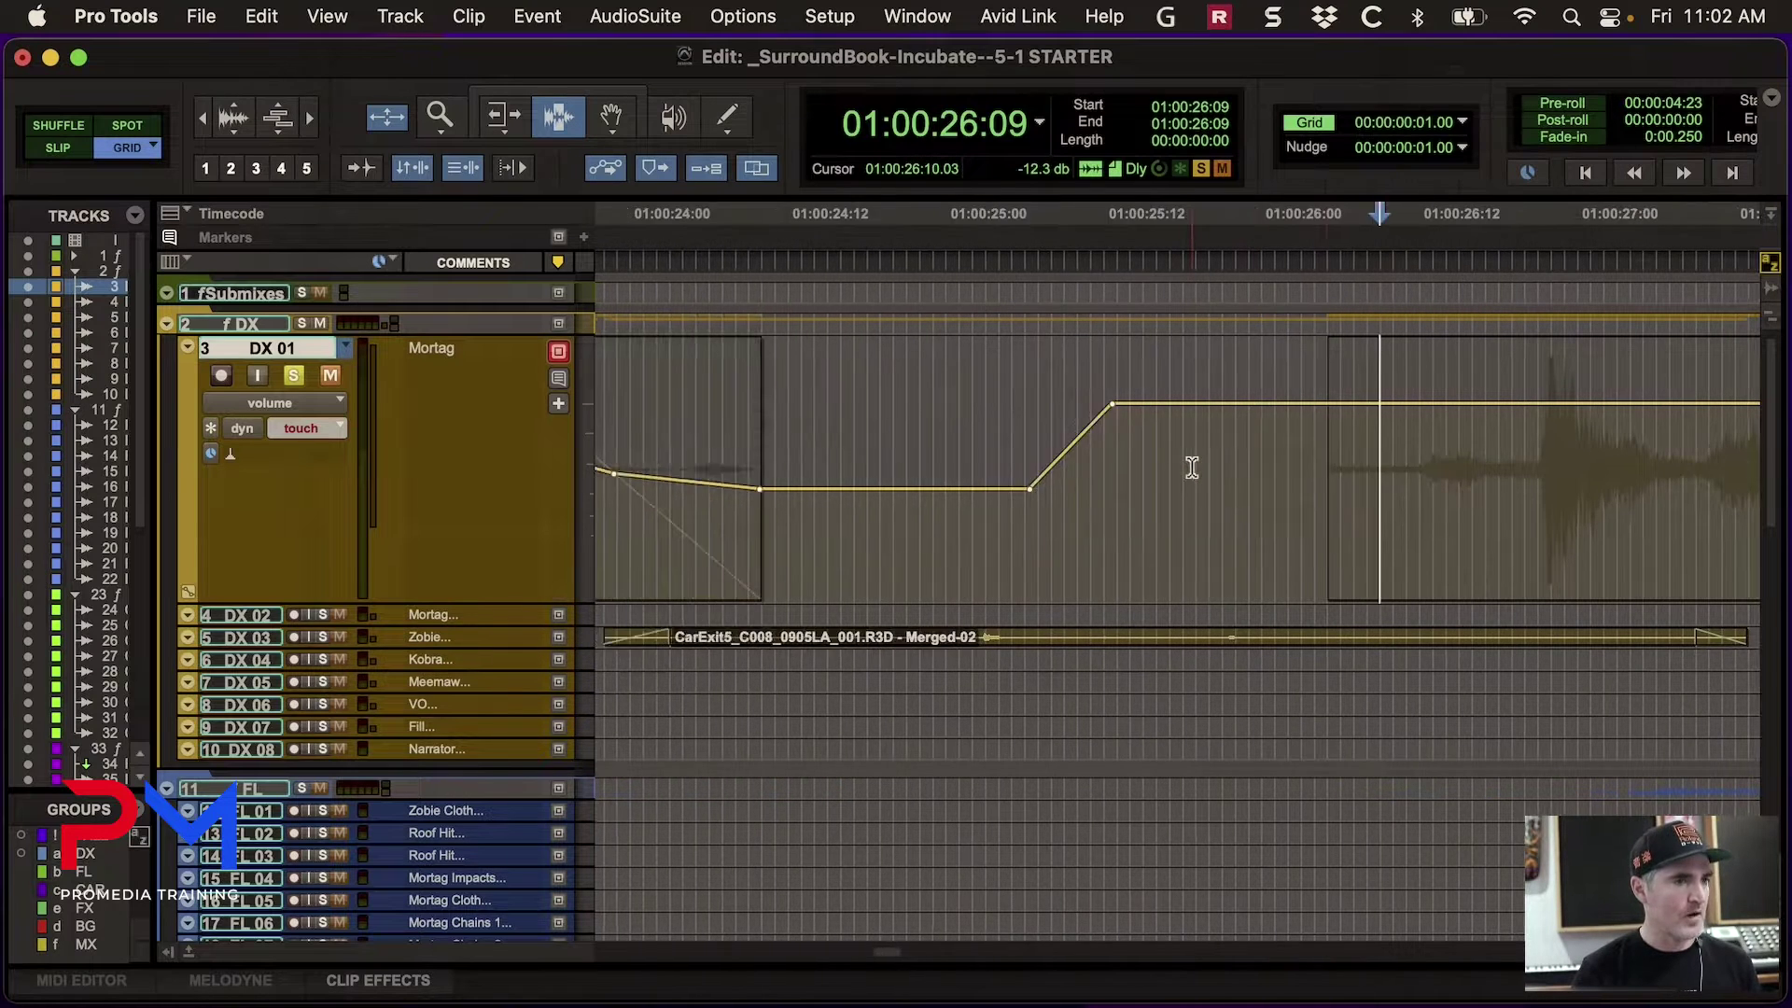
key("super+bracketleft")
key("super+bracketleft")
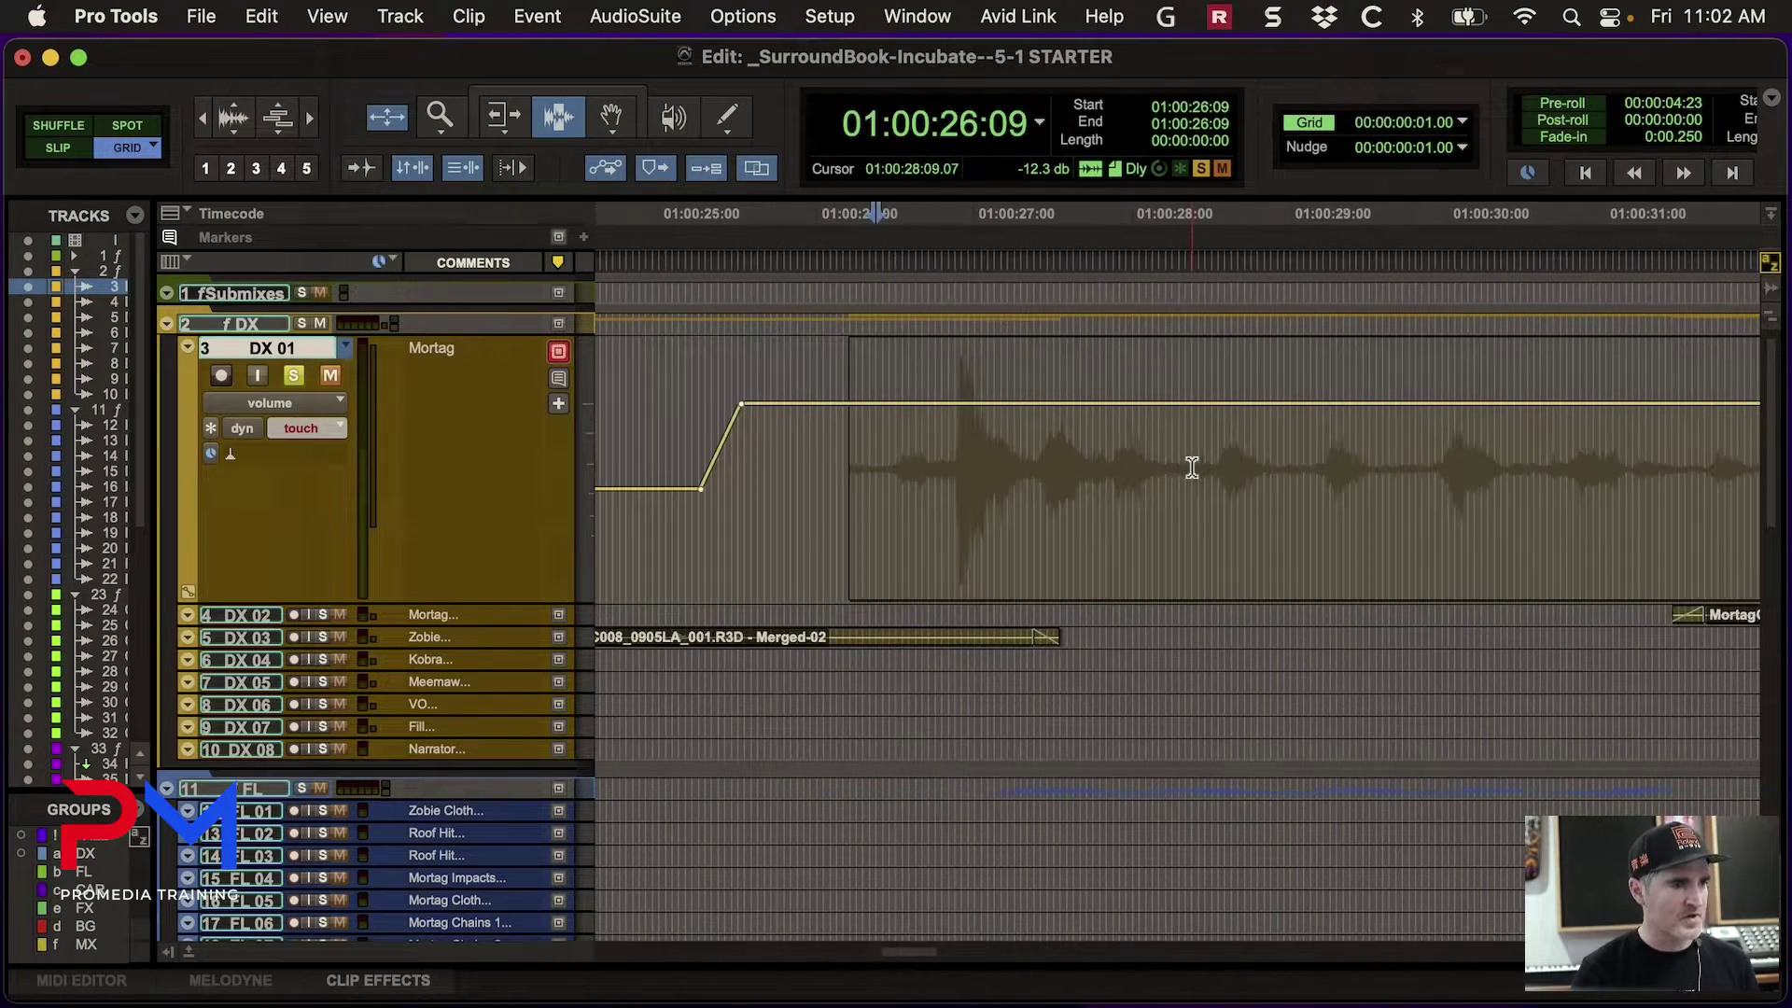
left_click(743, 16)
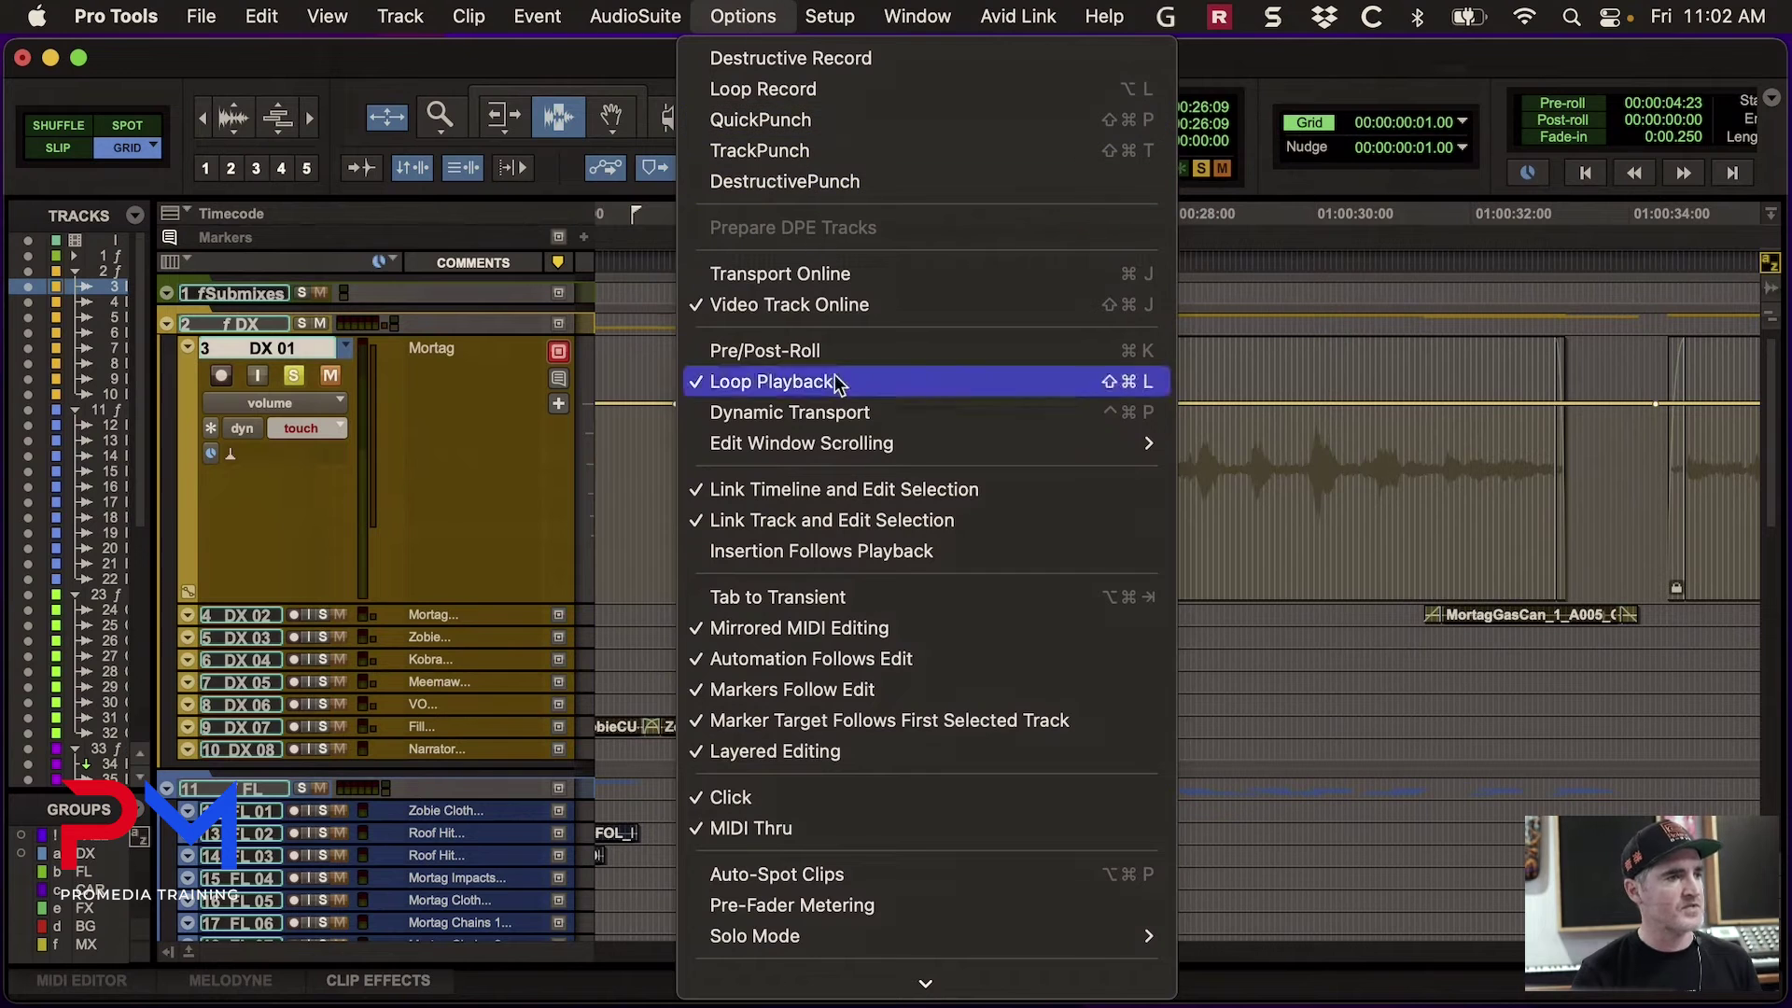
mouse_move(826, 444)
left_click(1235, 535)
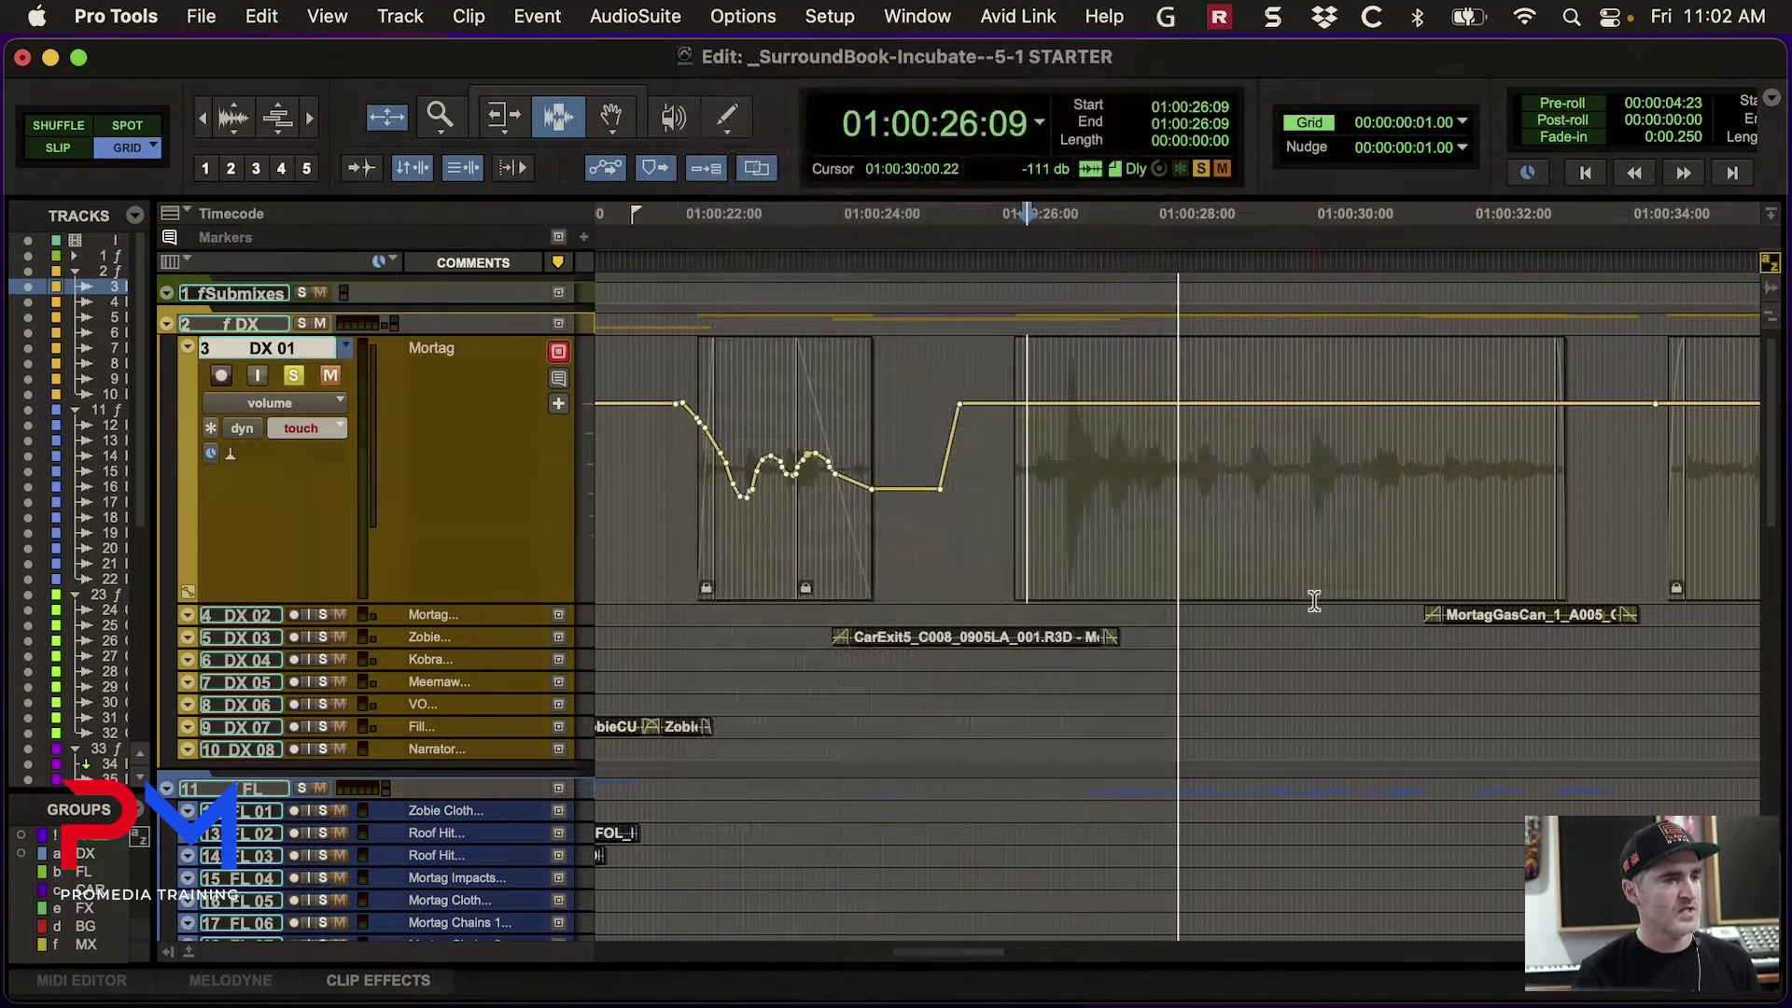
key("space")
key("super+bracketleft")
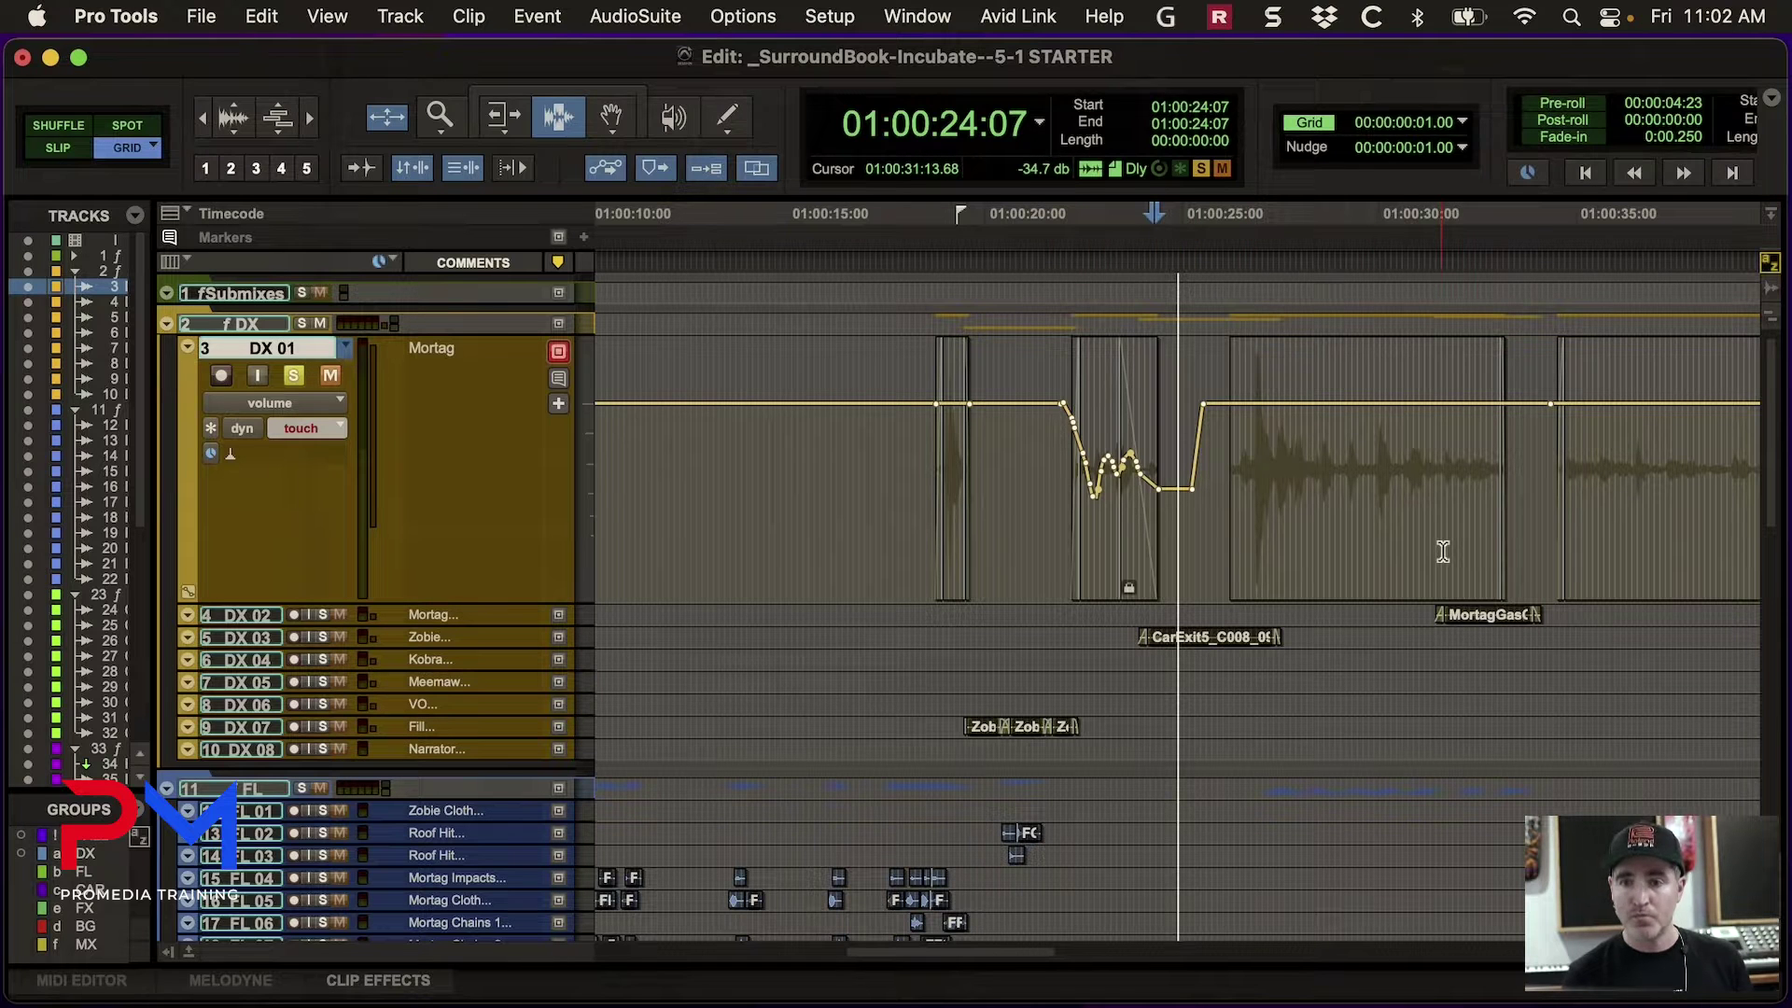
Write a deep touch volume drop and ramp near 01:00:33 on DX 01, then switch it to Write mode
key("space")
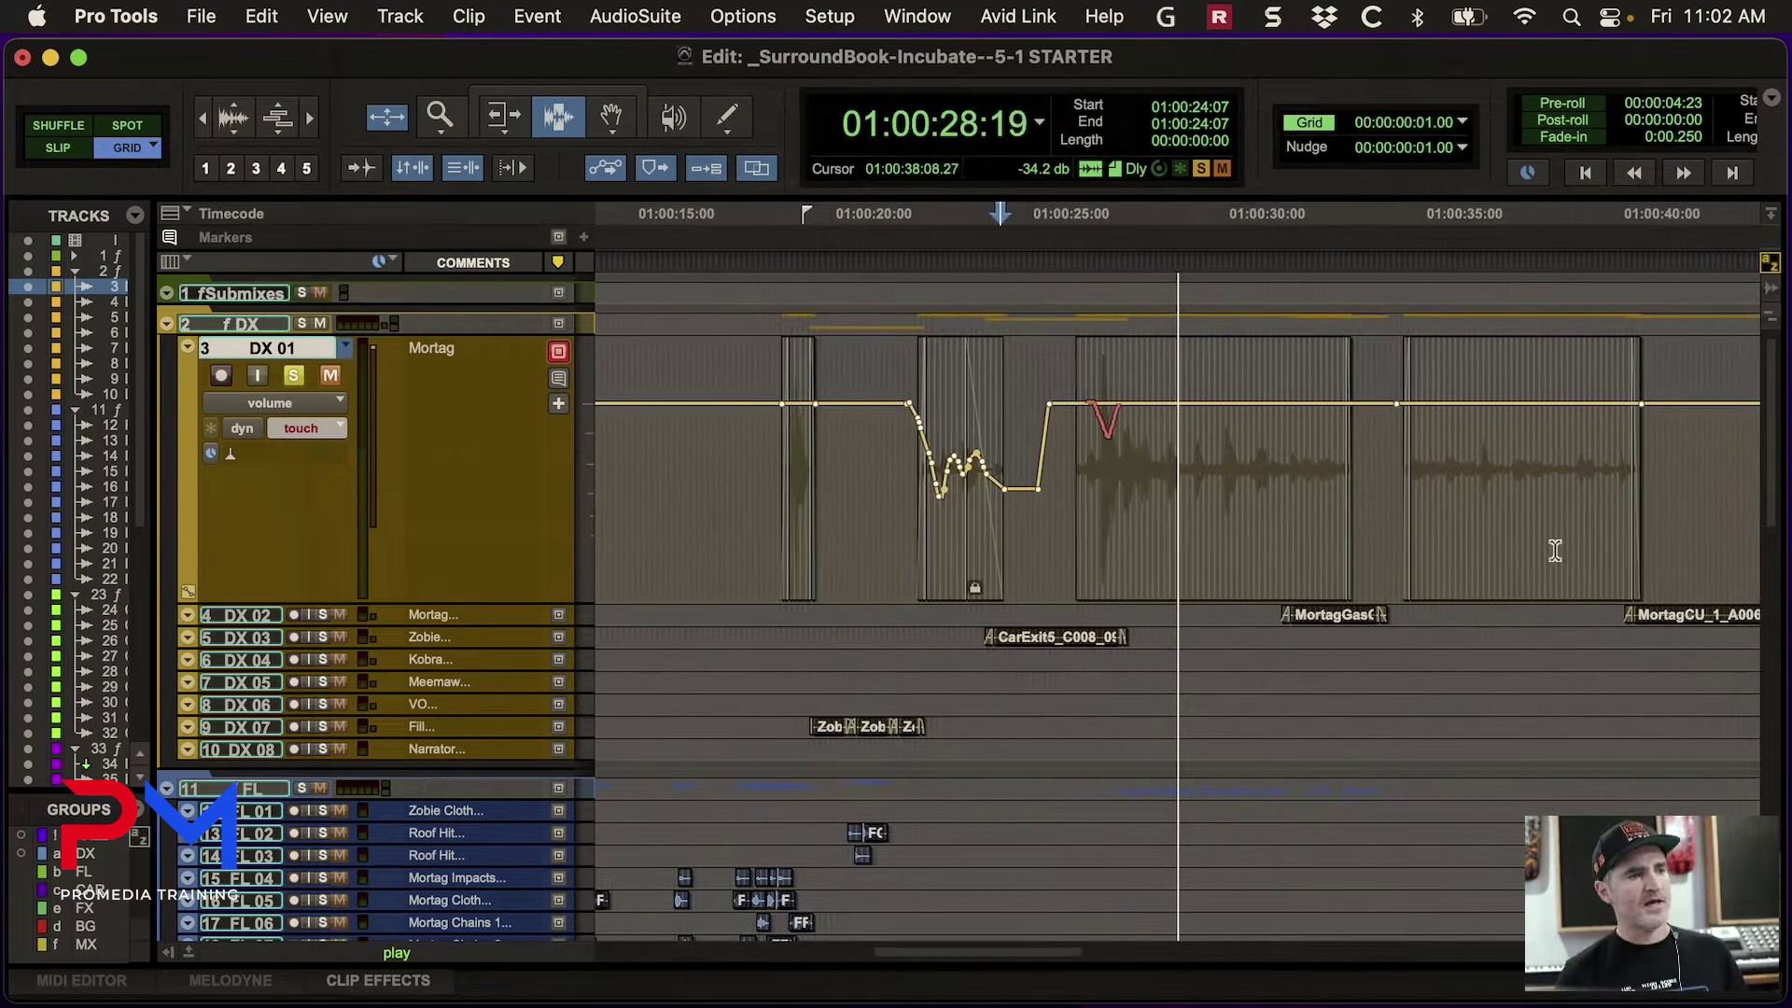
key("space")
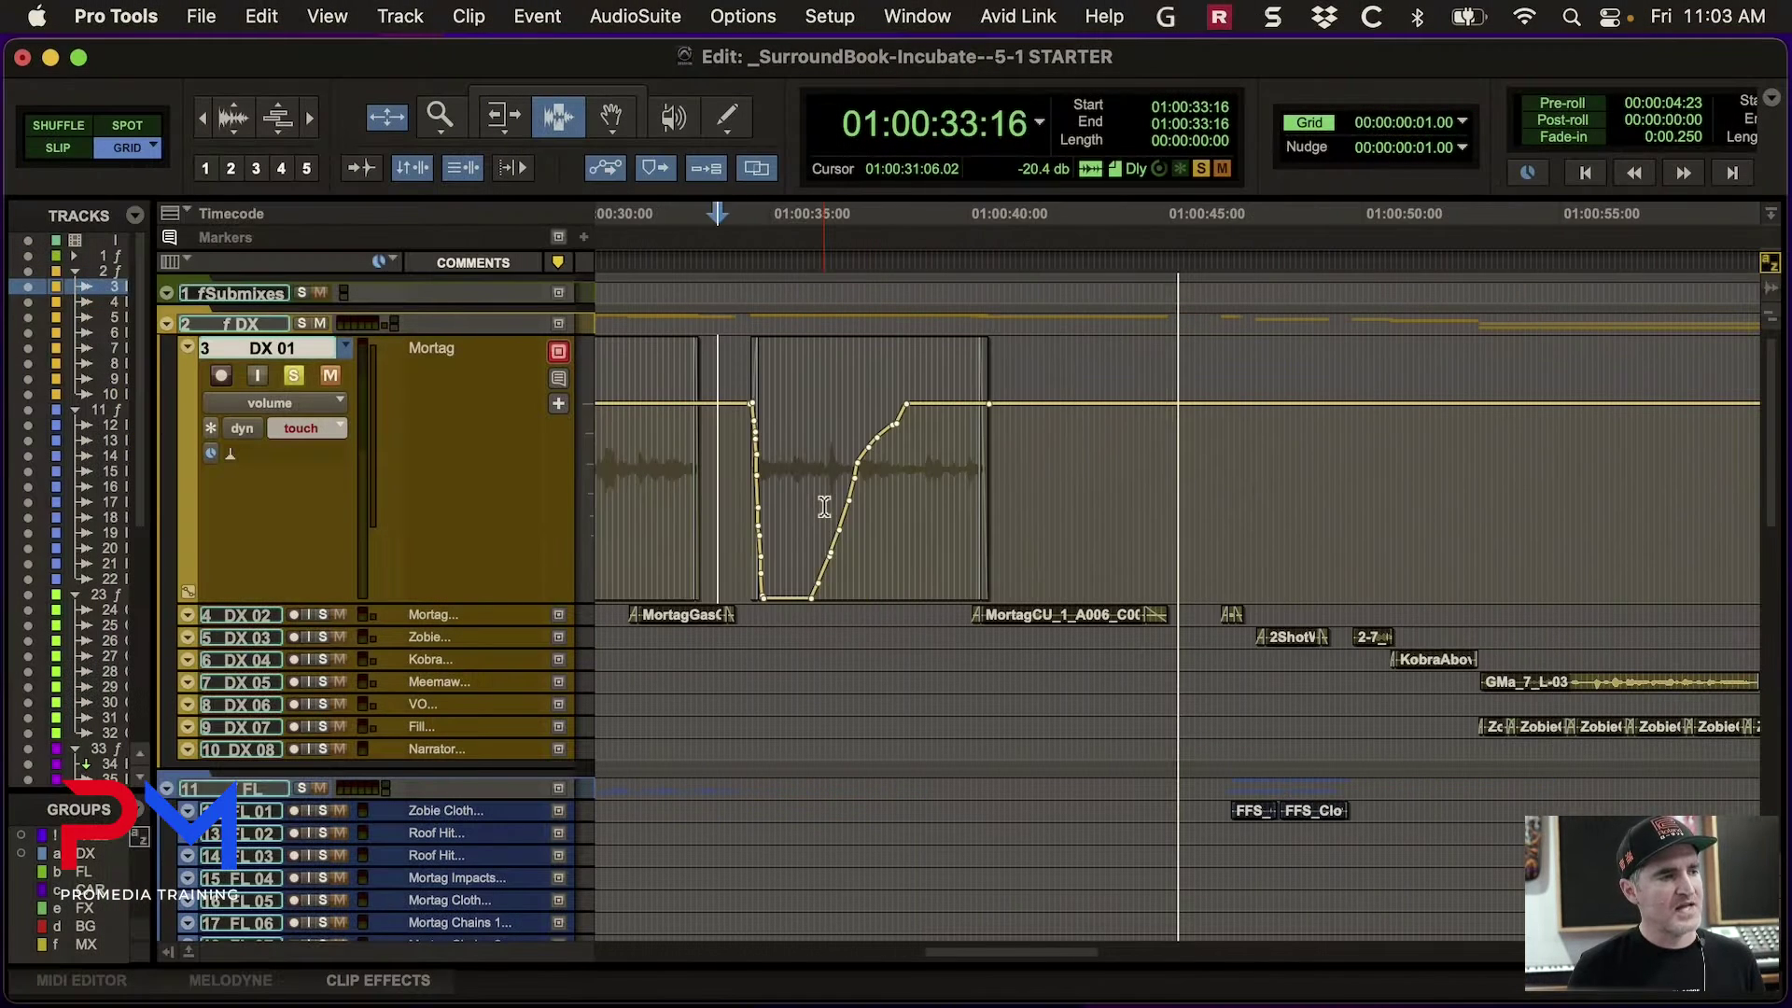
scroll(825, 507, "left", 10)
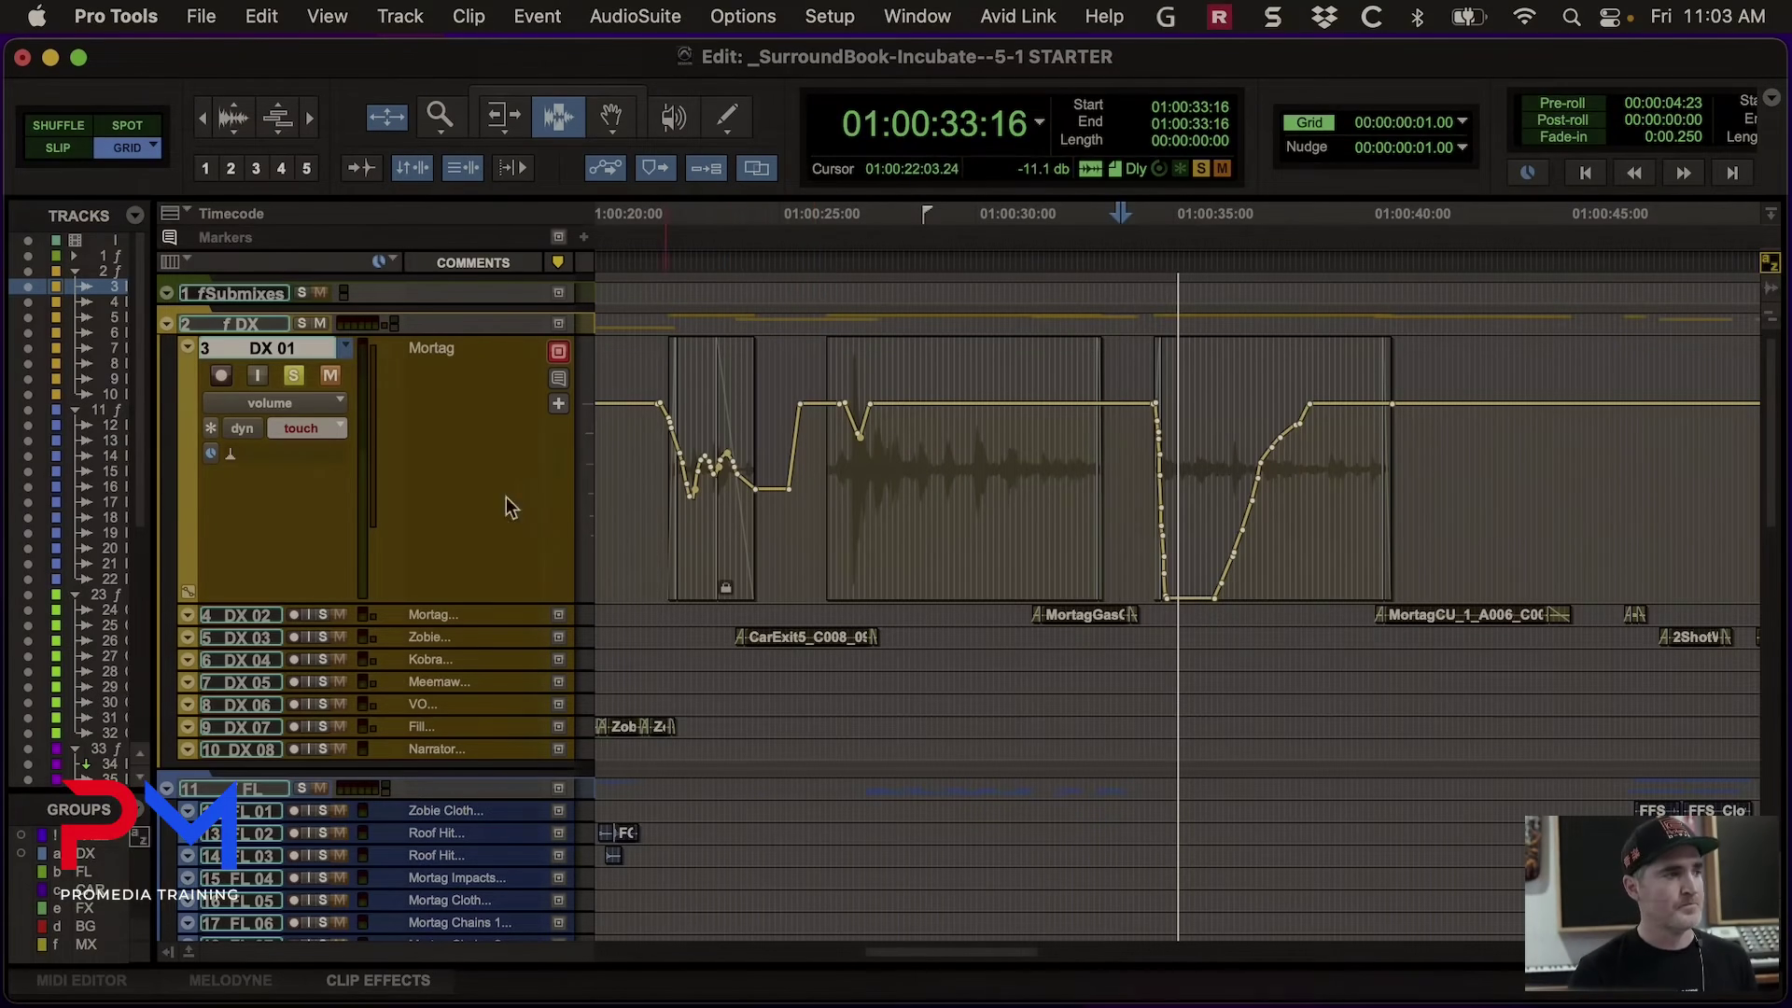
left_click(300, 427)
left_click(325, 495)
Write a flat, lower volume line on DX 01 from 01:00:21:10 to about 01:00:42
left_click(638, 464)
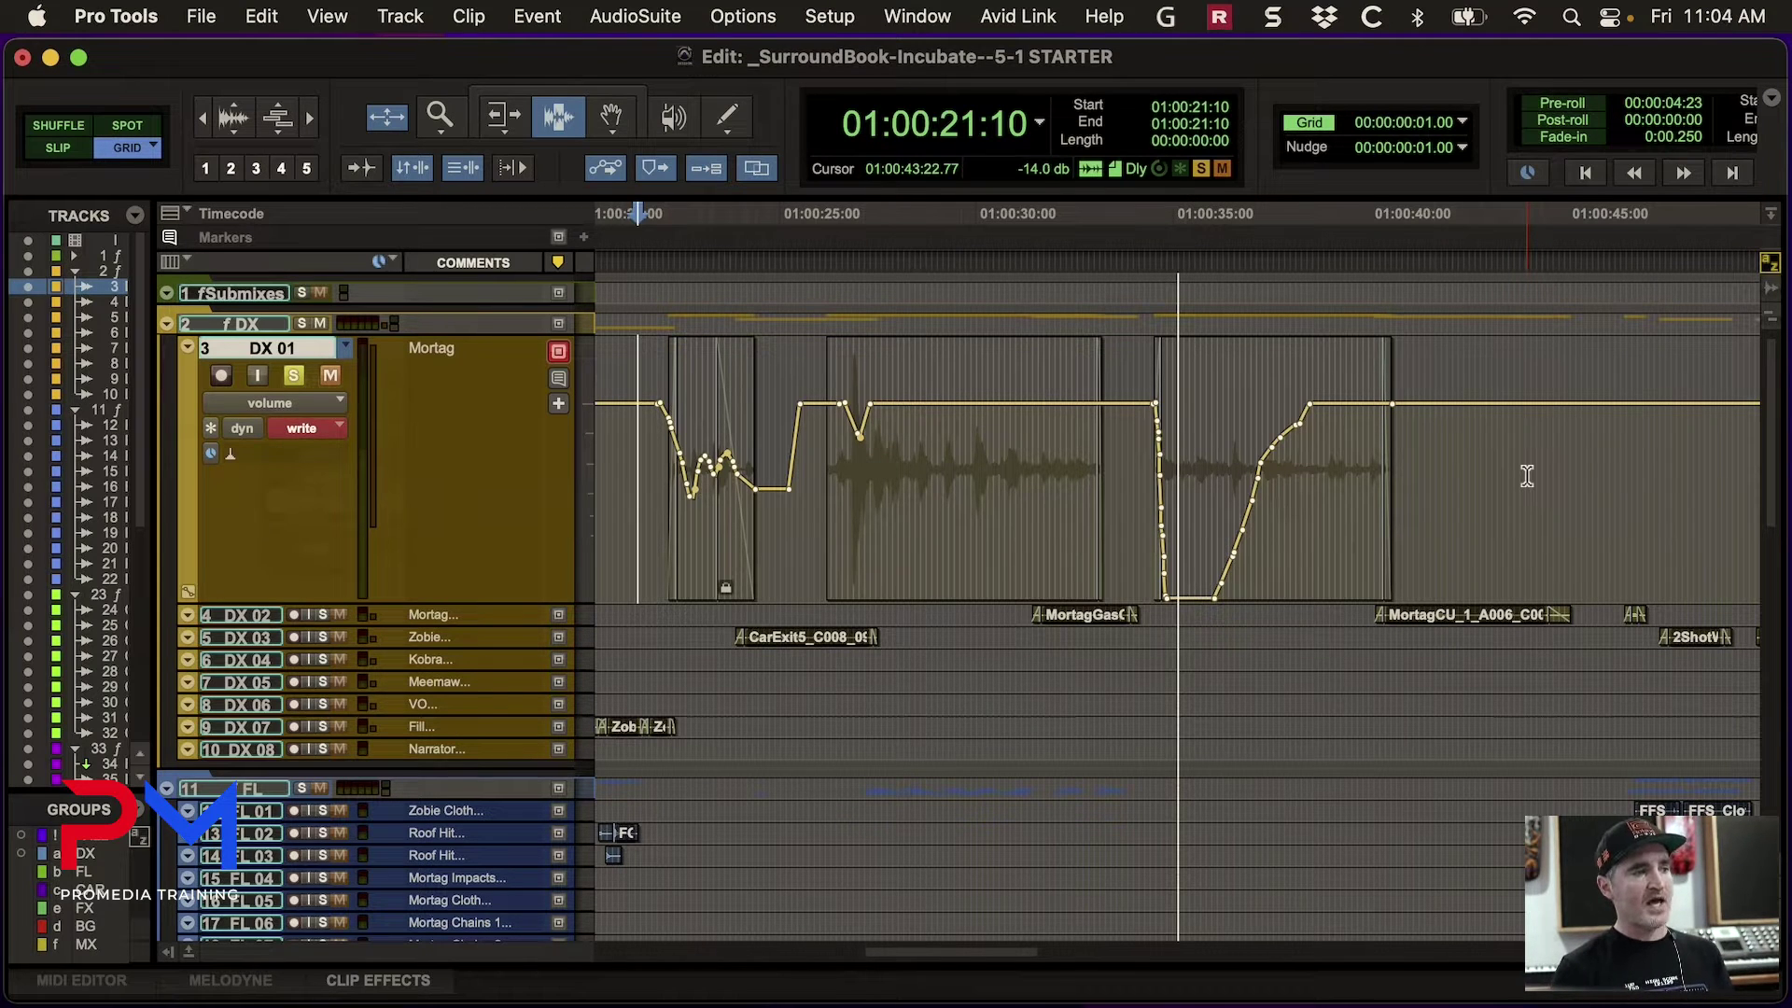
key("space")
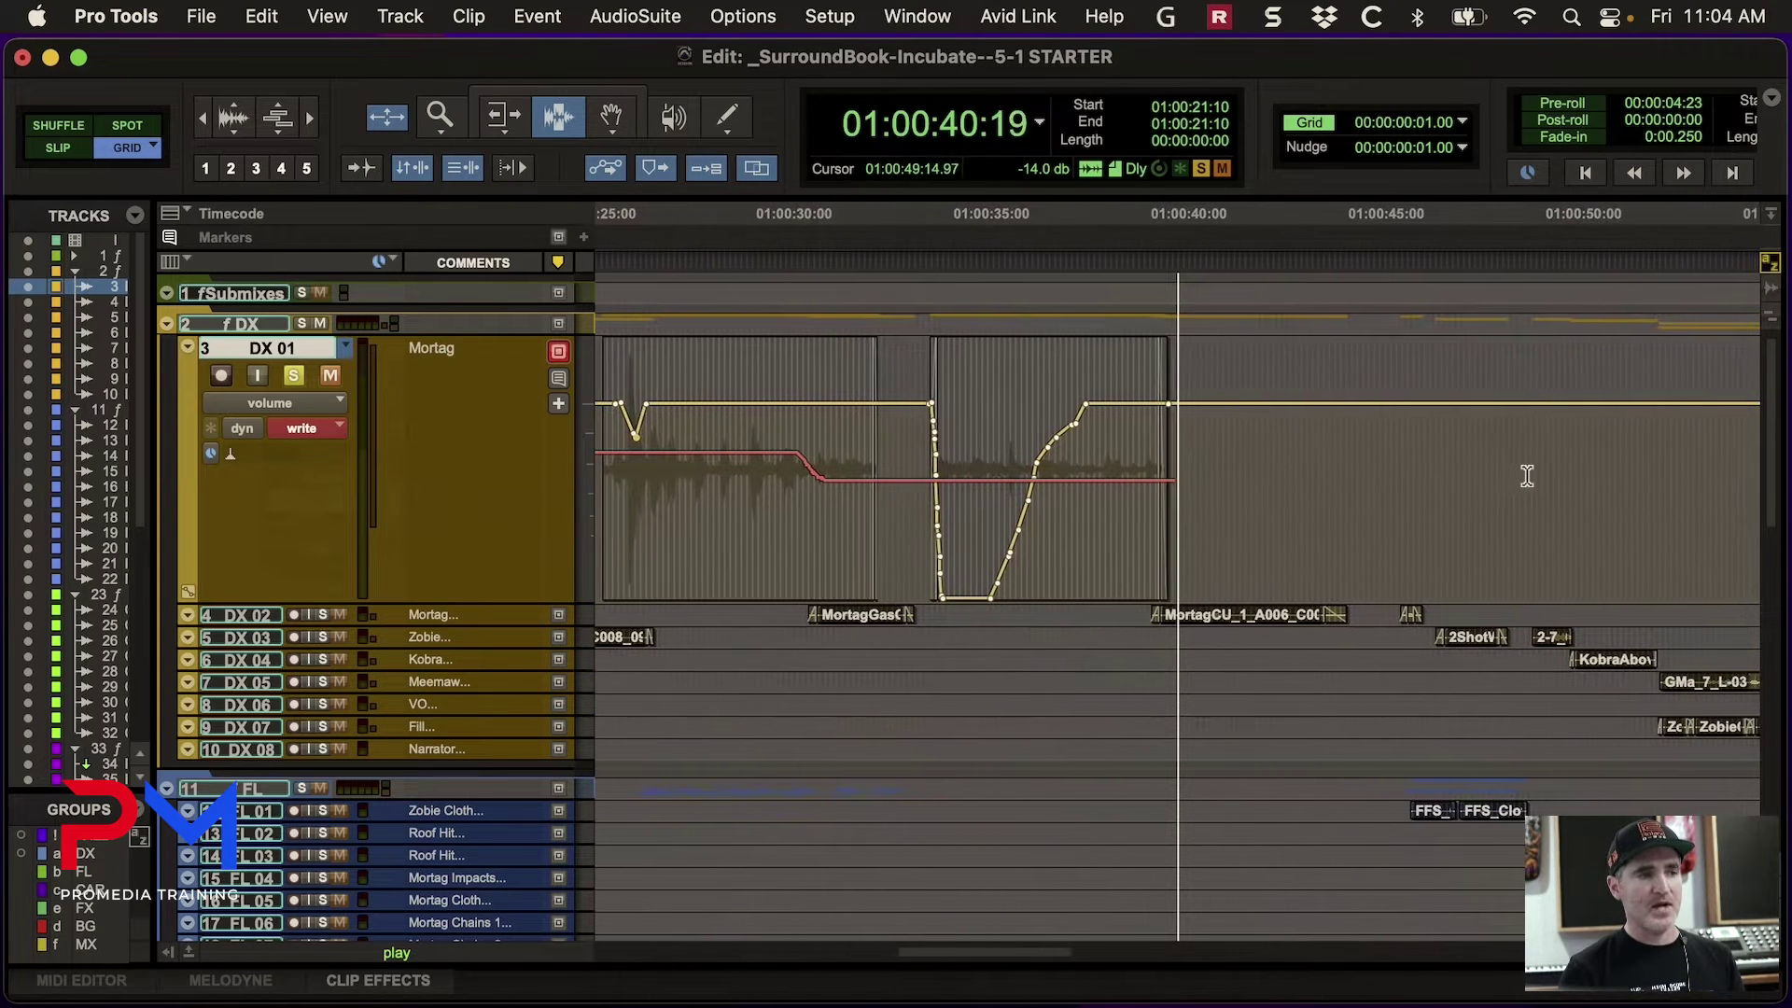
key("space")
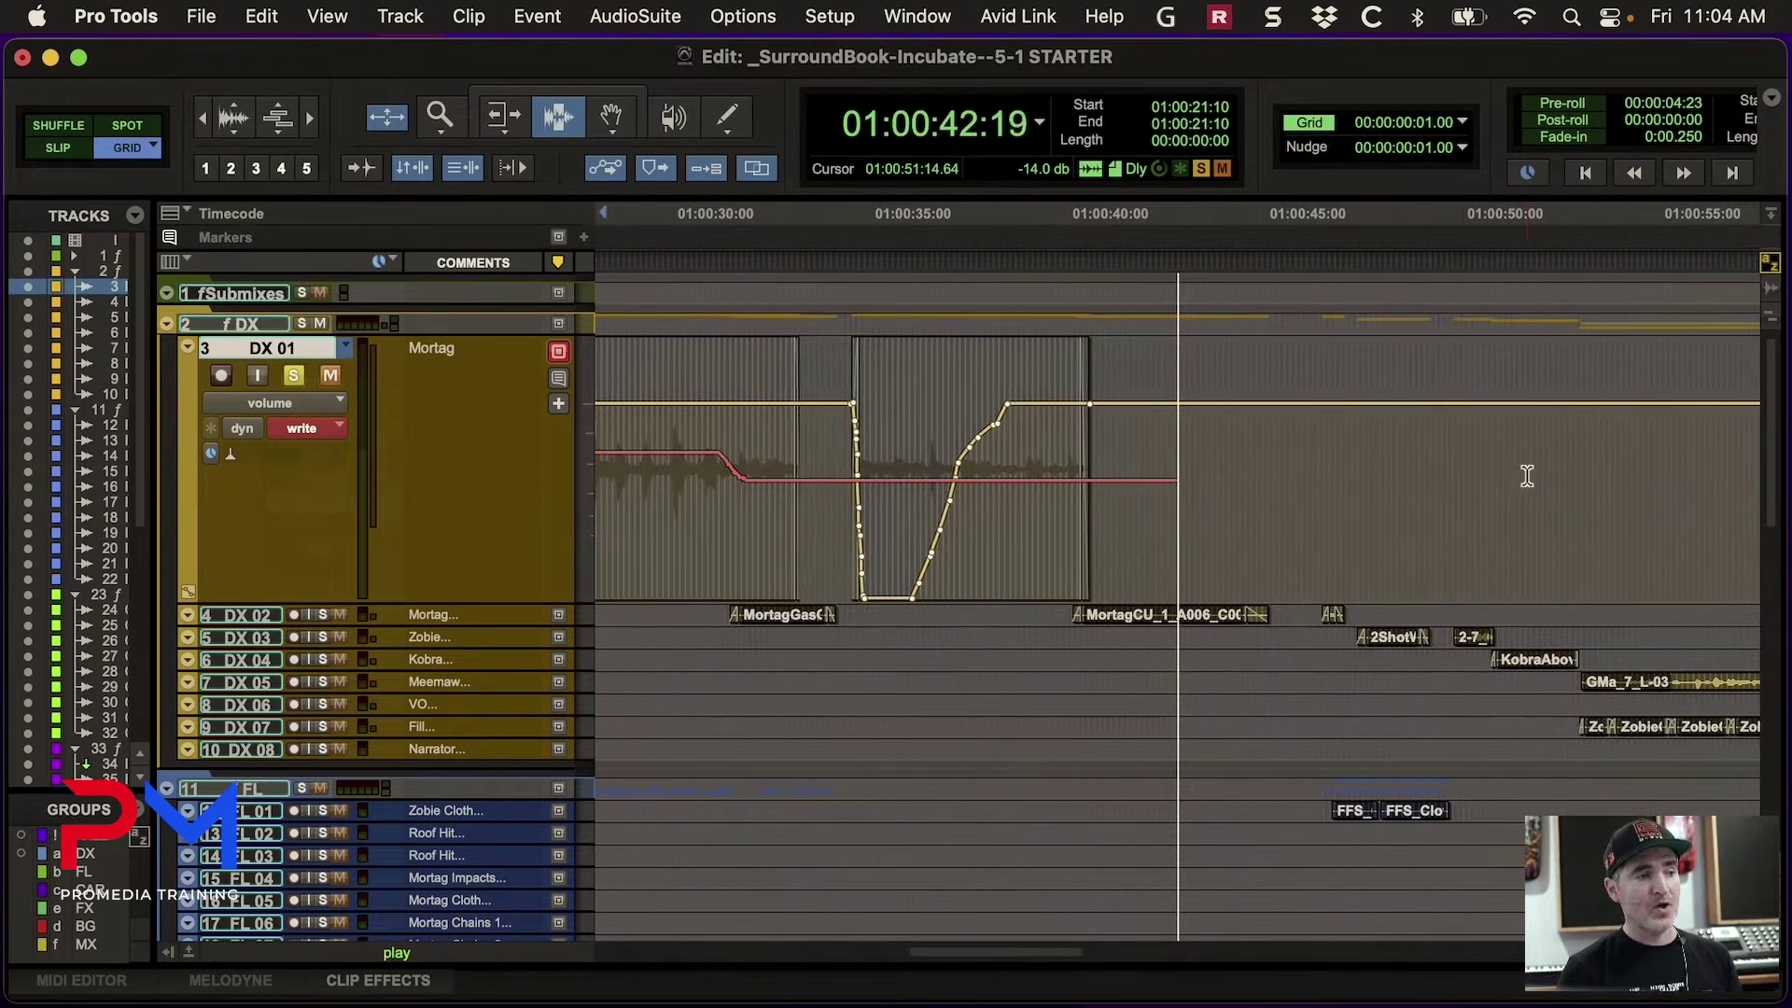
Place DX 01's edit start at 01:00:41:12 and scroll to review the committed write pass
left_click(1469, 480)
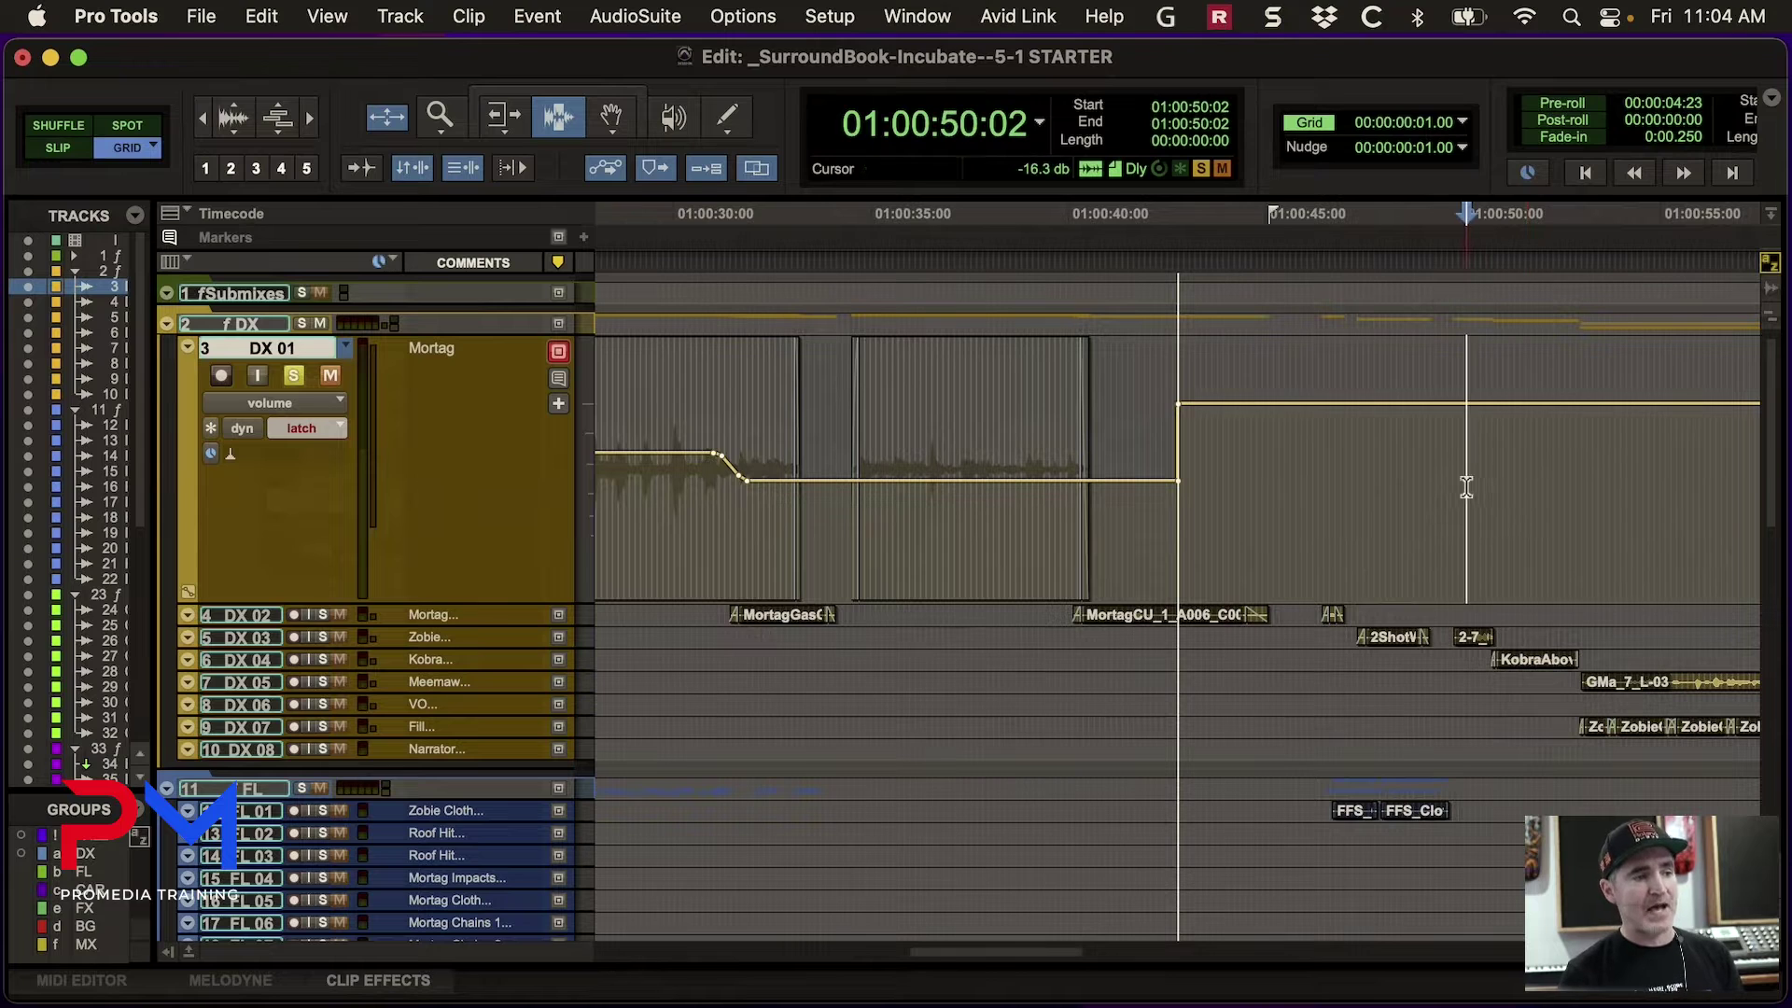
left_click(1129, 513)
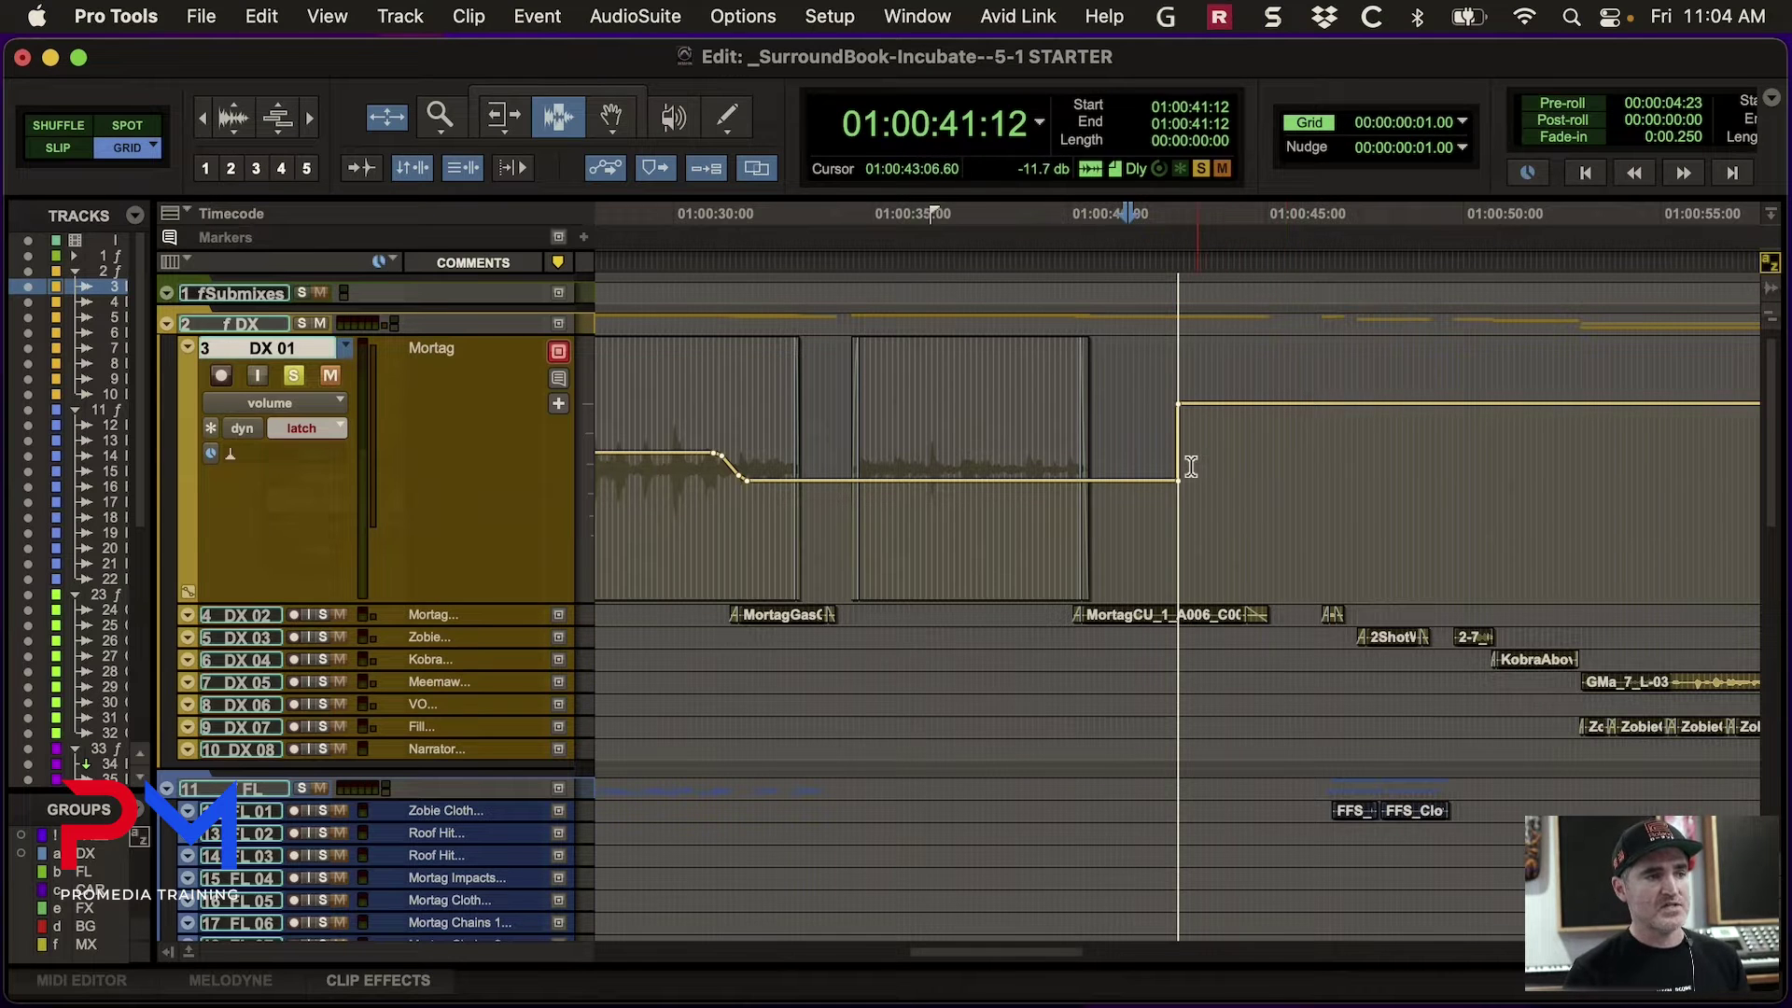
scroll(1191, 467, "right", 2)
scroll(1191, 467, "right", 2)
scroll(1191, 467, "left", 10)
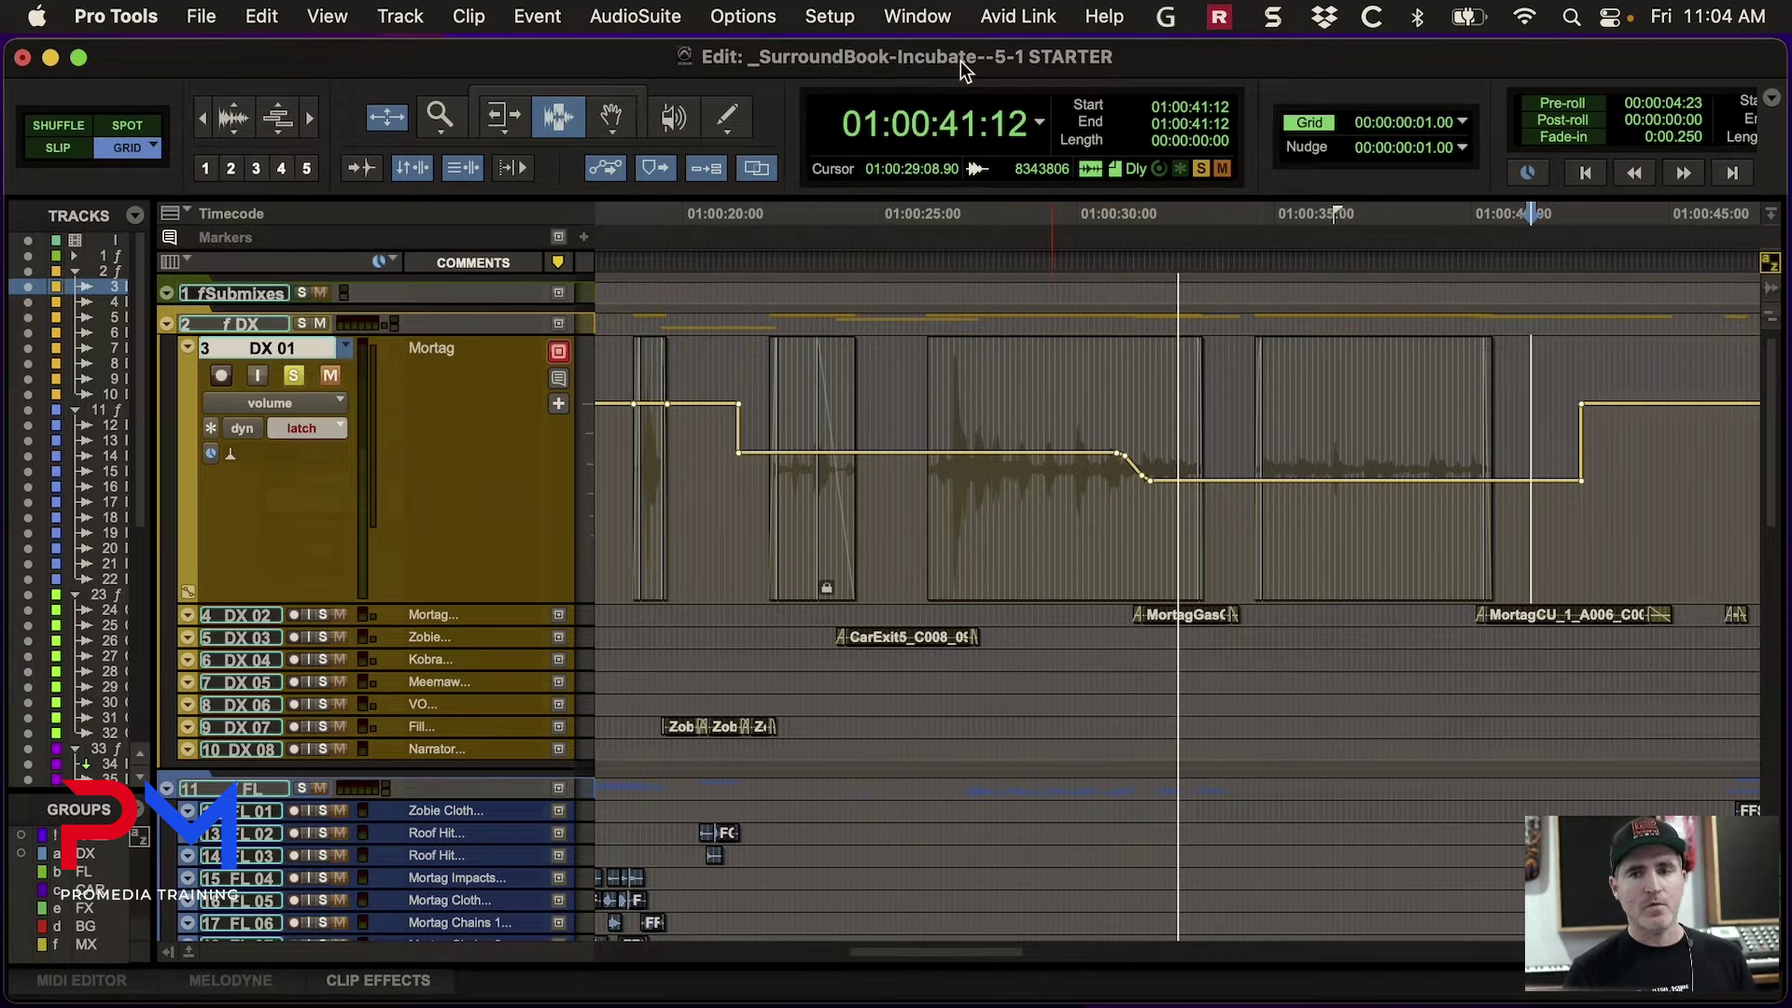
Bring up the Automation window and position it at the right of the screen
left_click(907, 17)
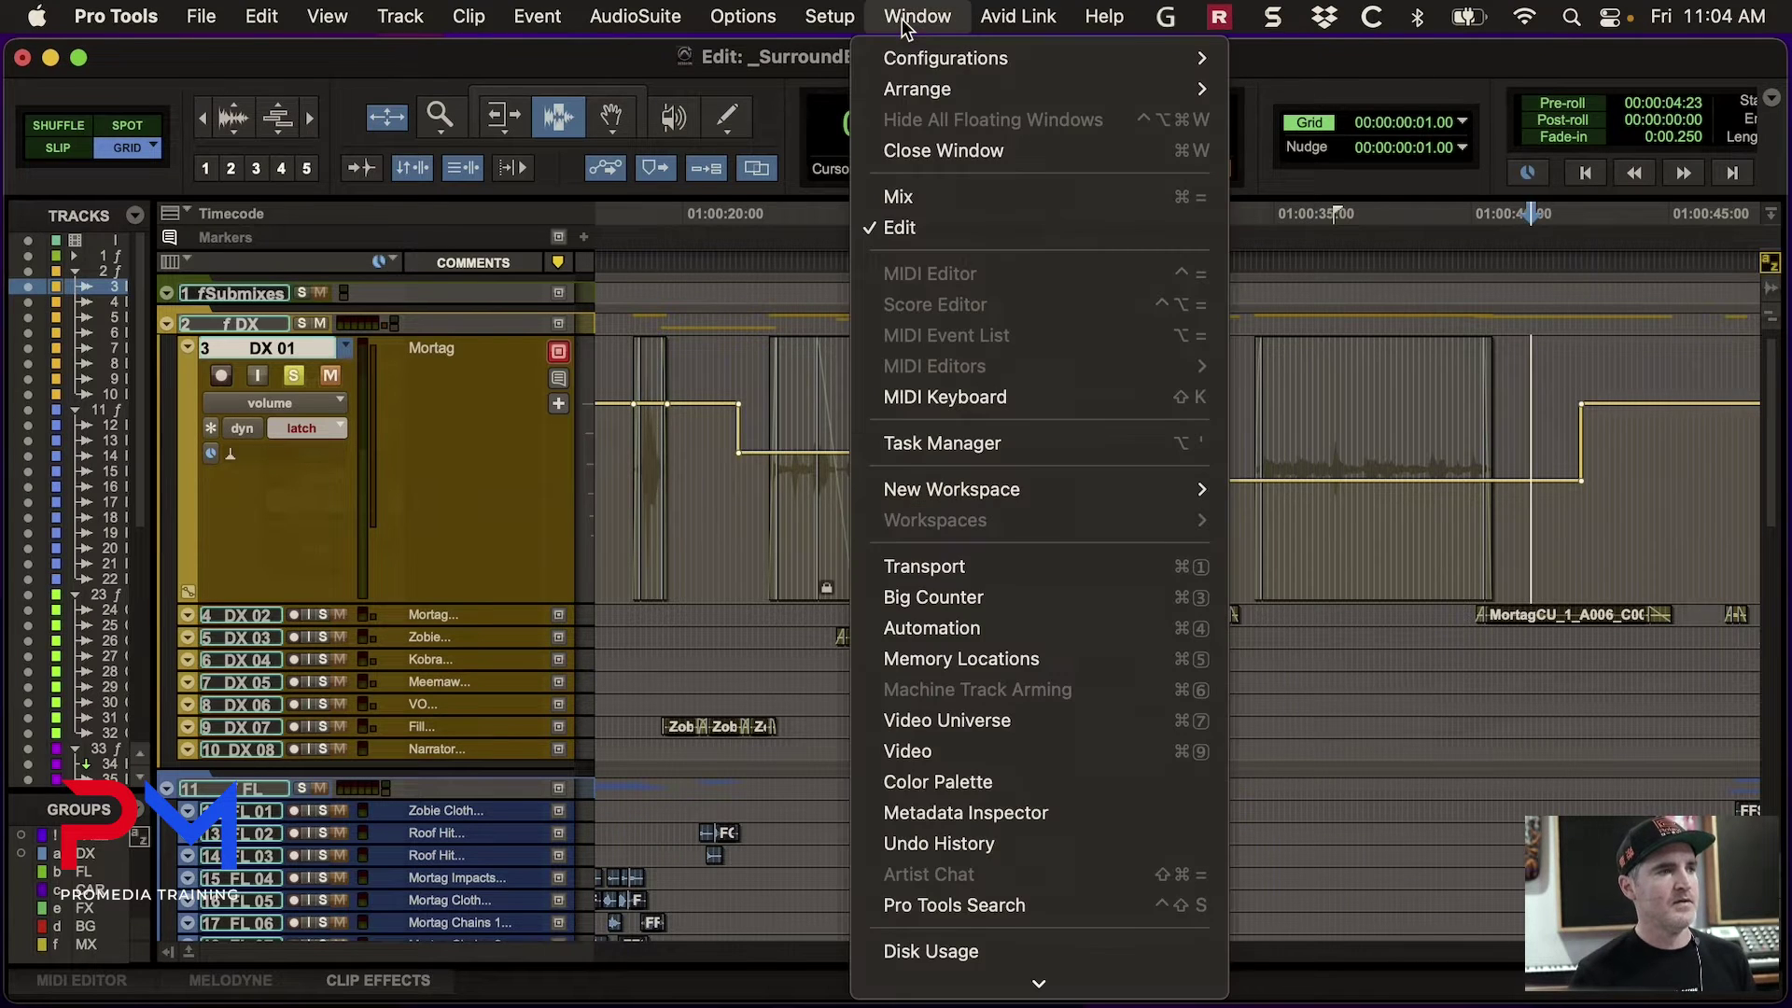
left_click(978, 631)
left_click_drag(1363, 256, 1402, 250)
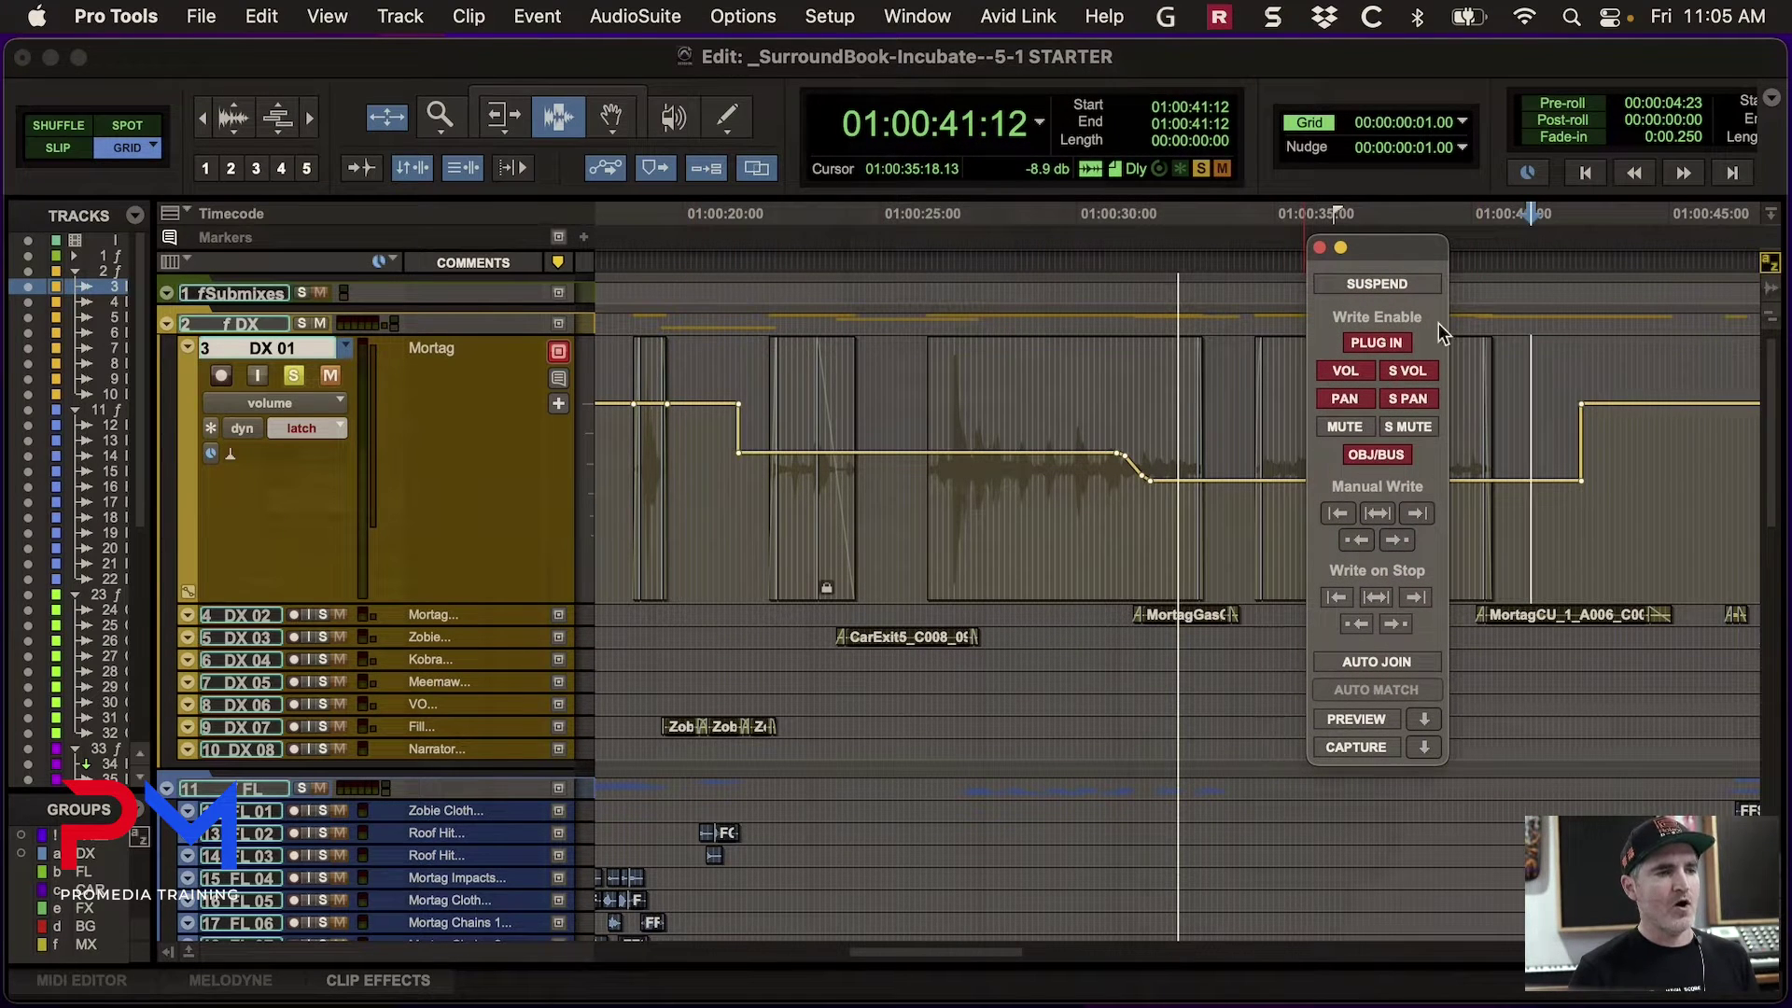
left_click_drag(1397, 248, 1521, 304)
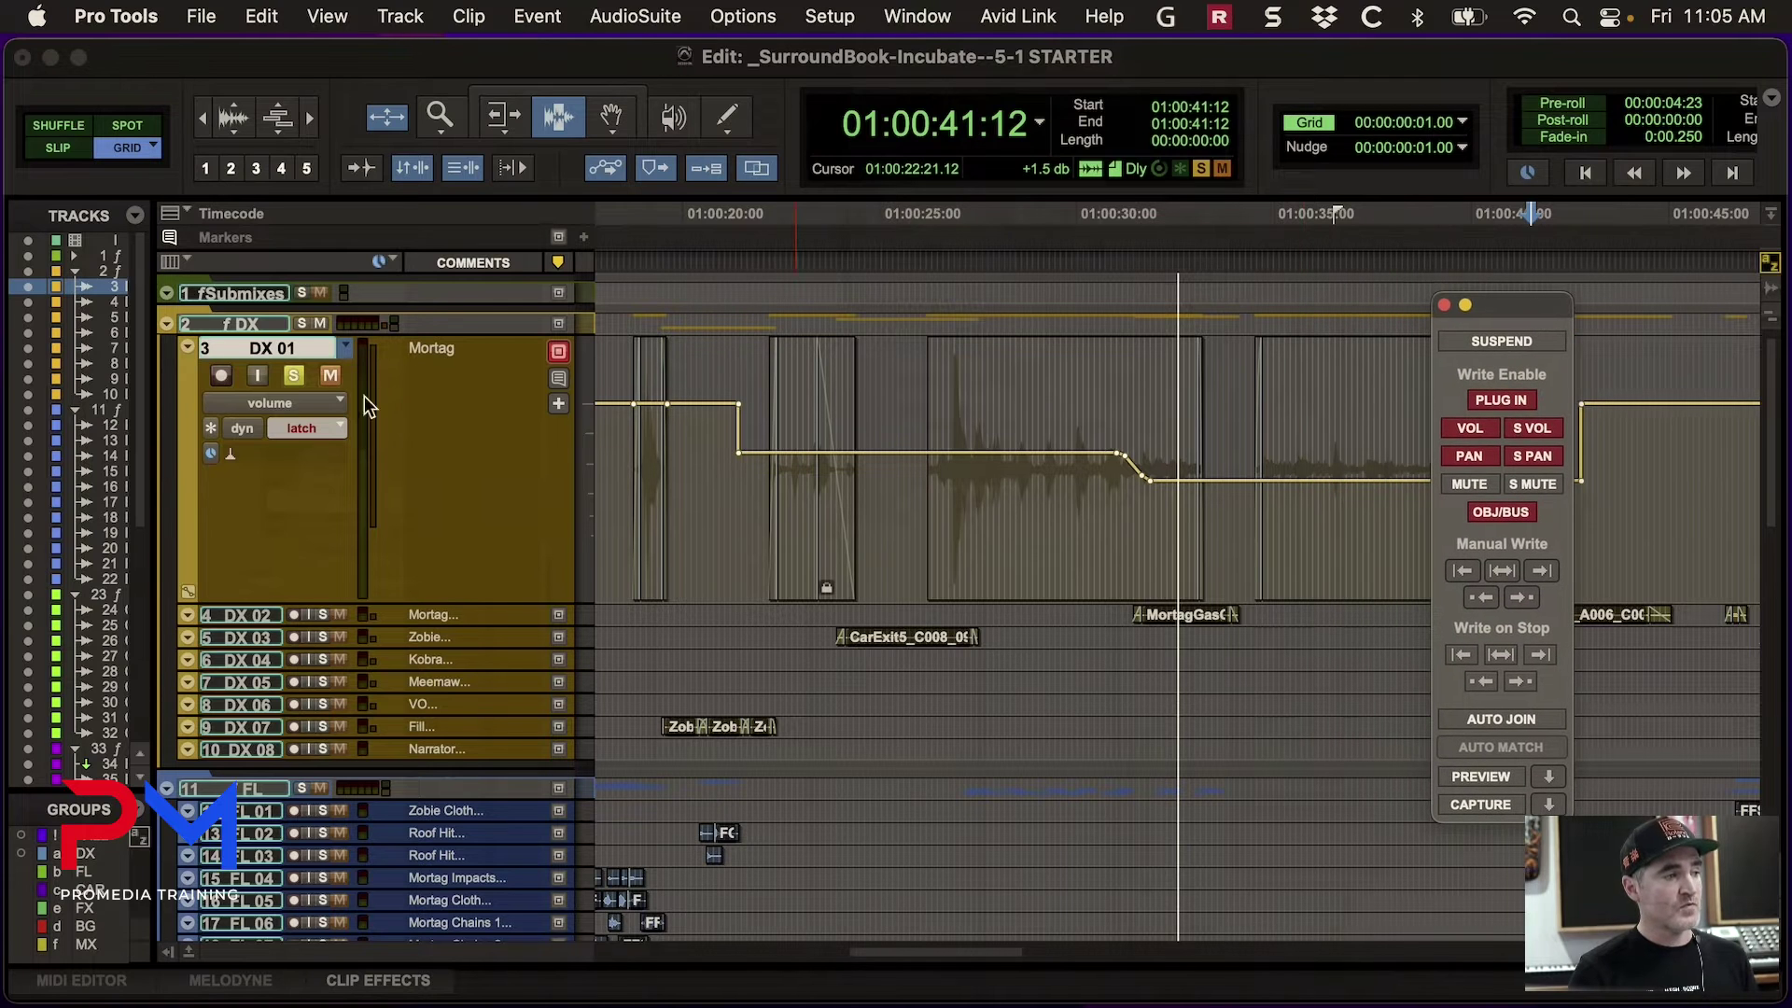
Set DX 01 to Touch mode and select the 01:00:20:21–01:00:43:12 range on the track
left_click(318, 435)
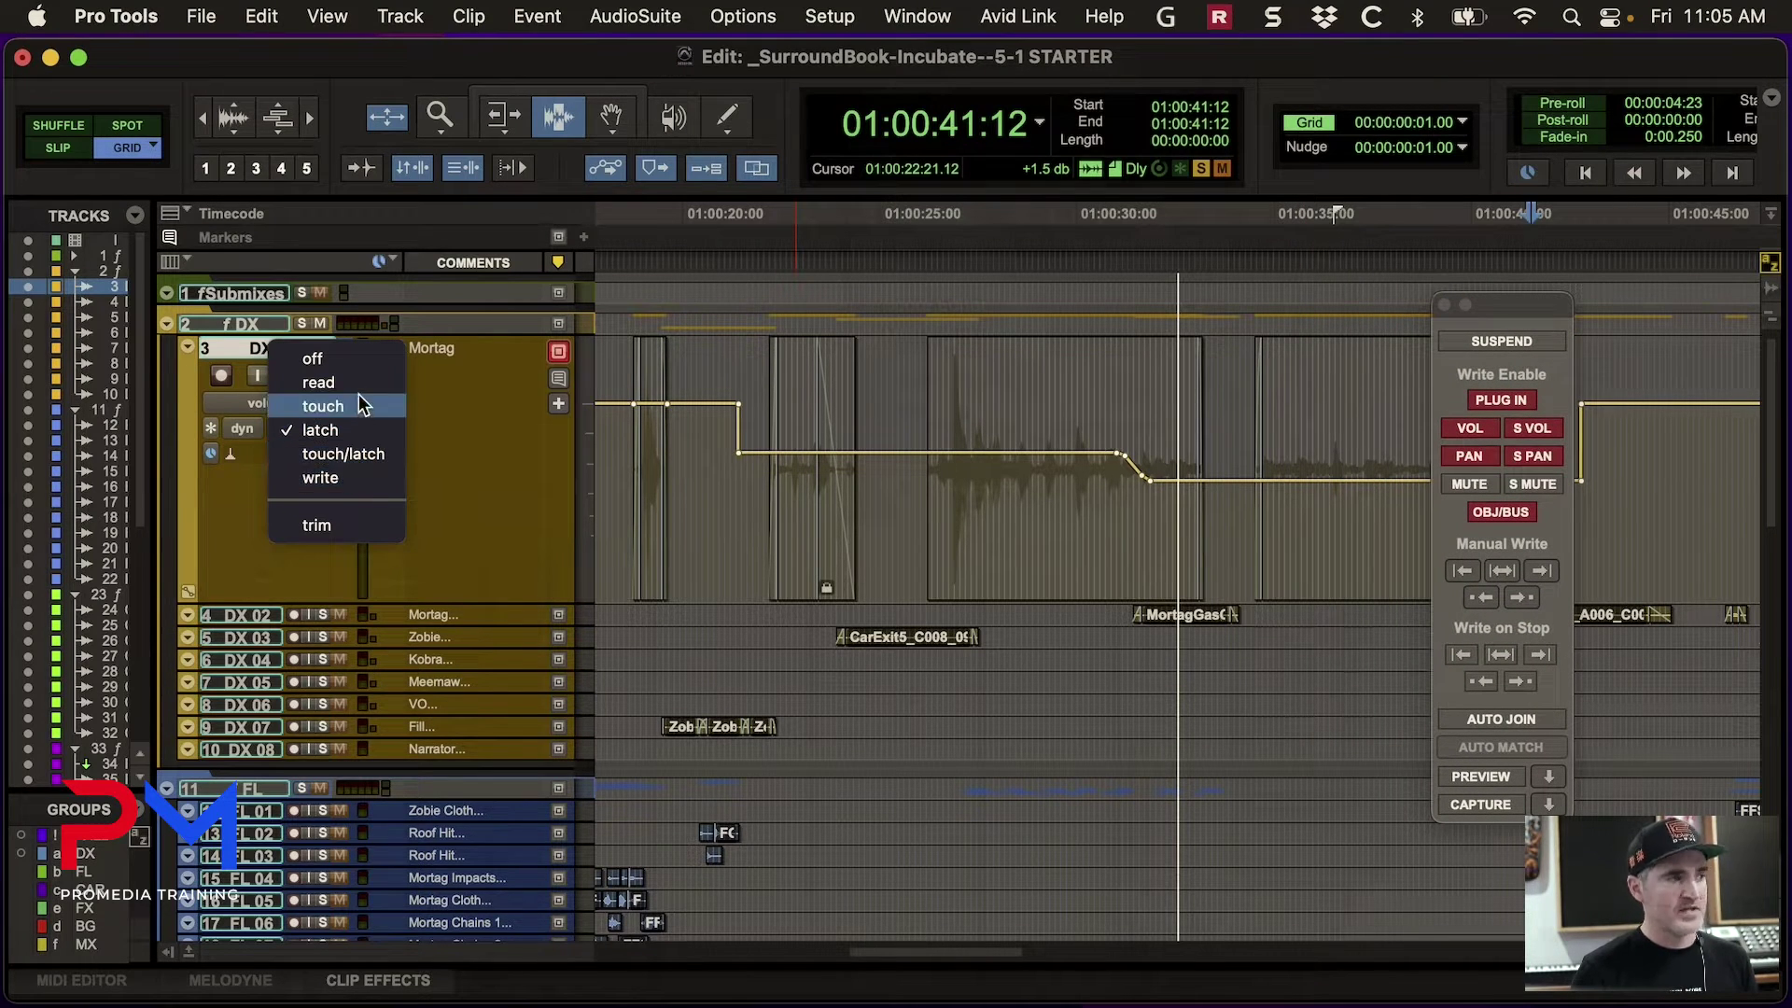
left_click(1155, 509)
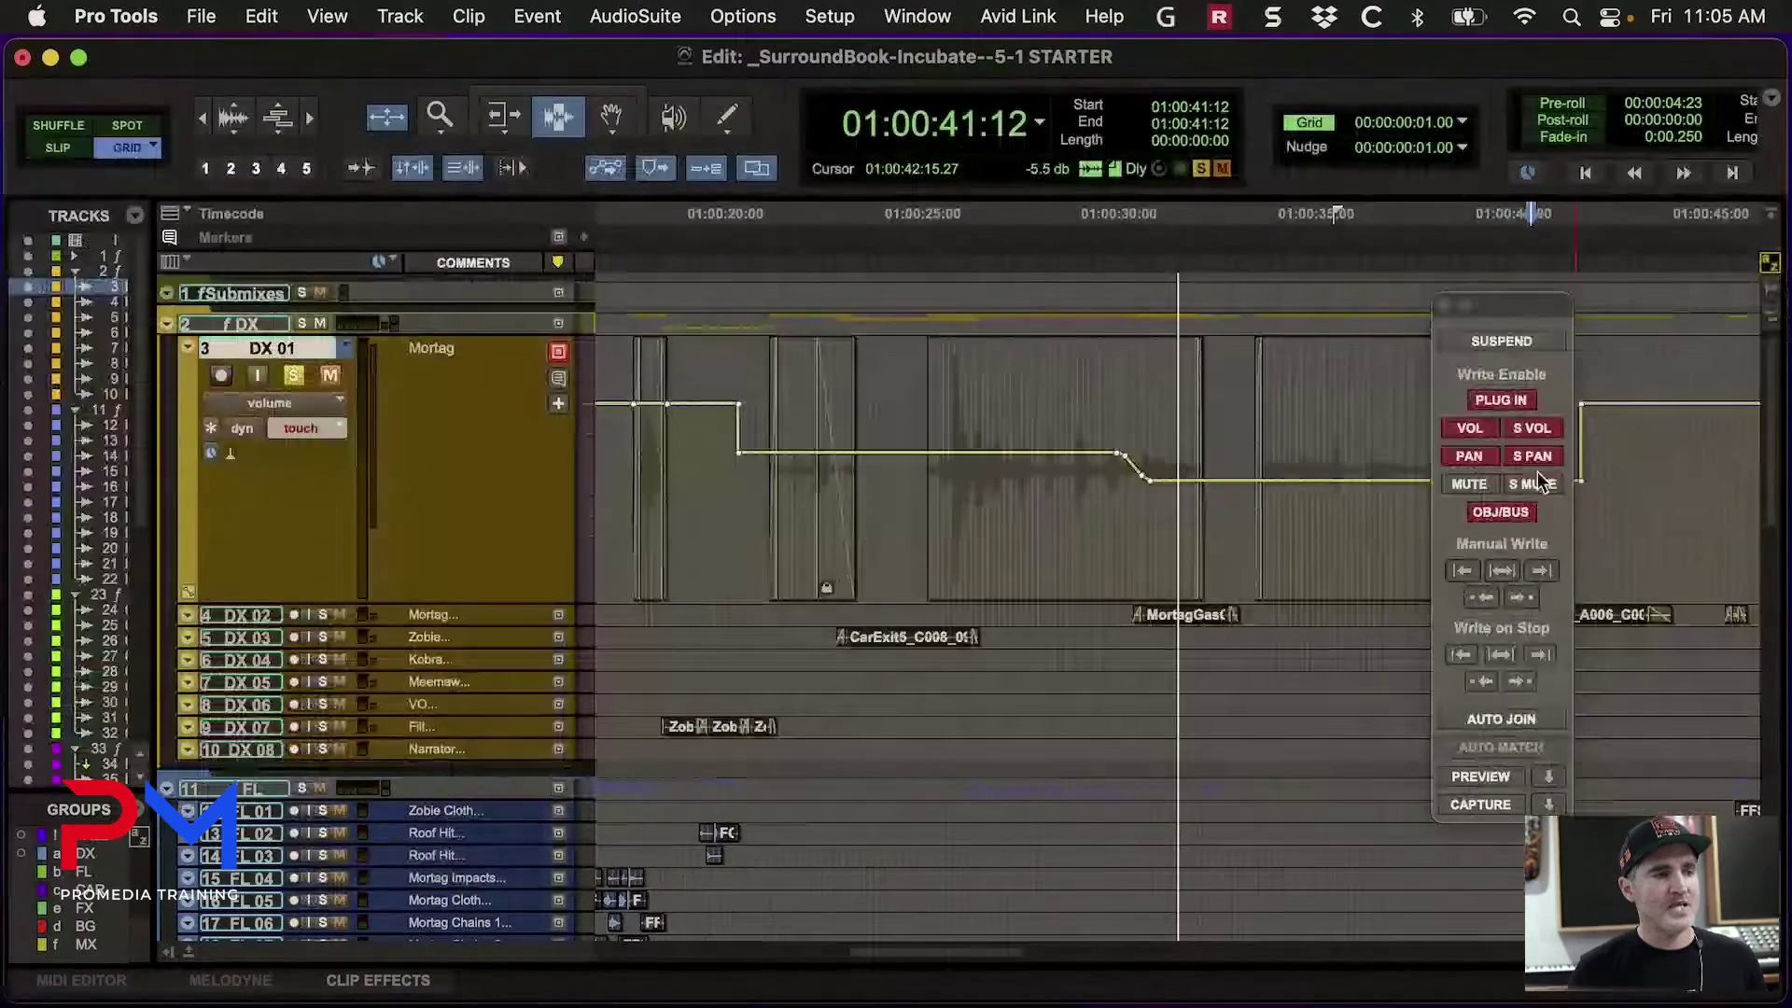
left_click_drag(715, 471, 1610, 513)
left_click_drag(1507, 300, 1417, 693)
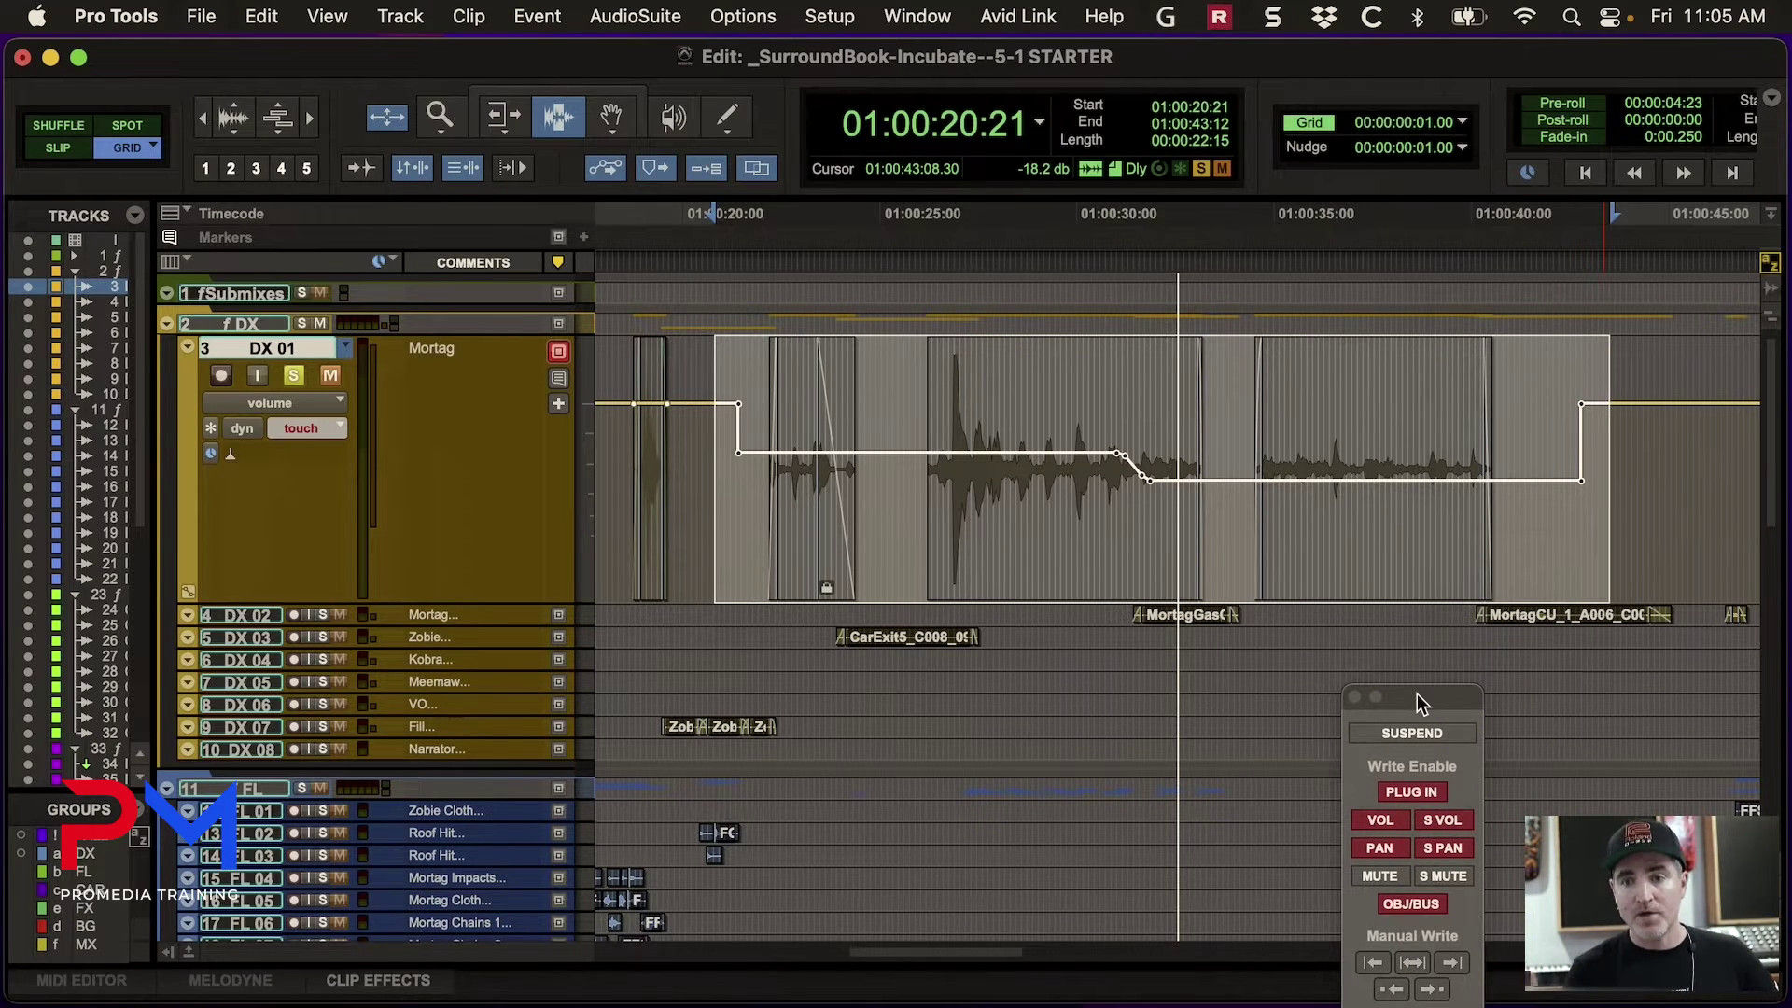
Switch DX 01's lane from front pan position to the DX Verb send level automation
left_click(291, 407)
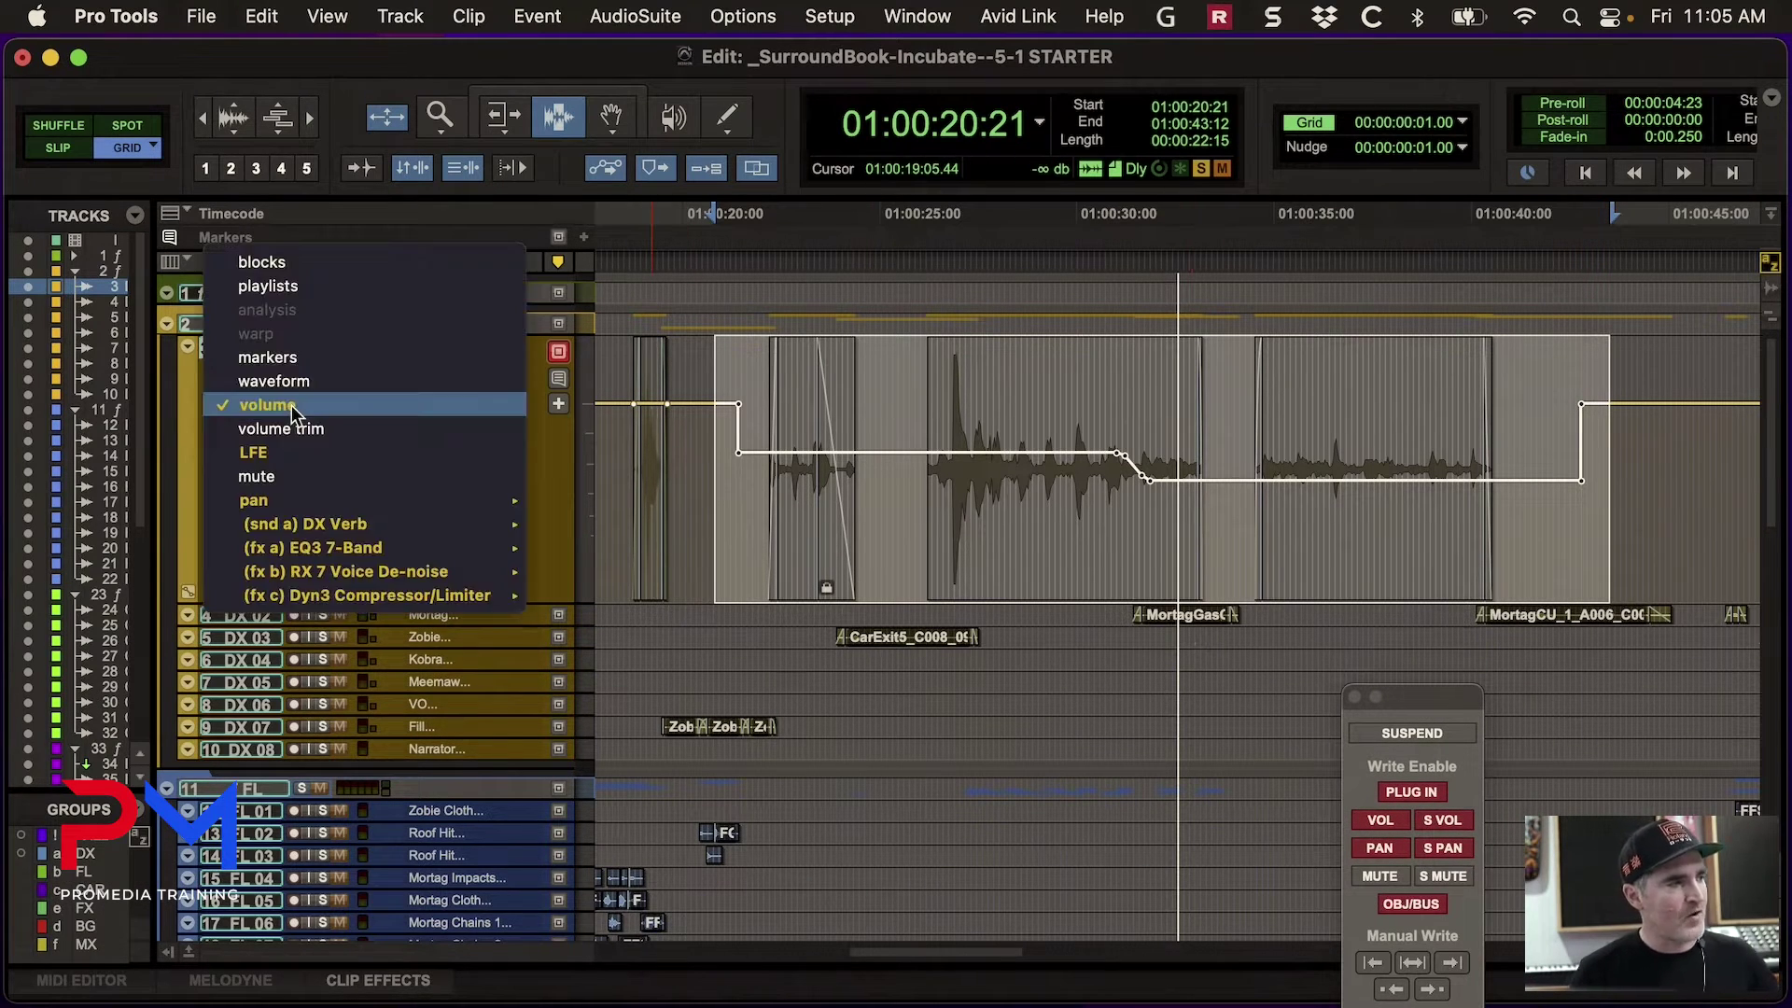
left_click(549, 507)
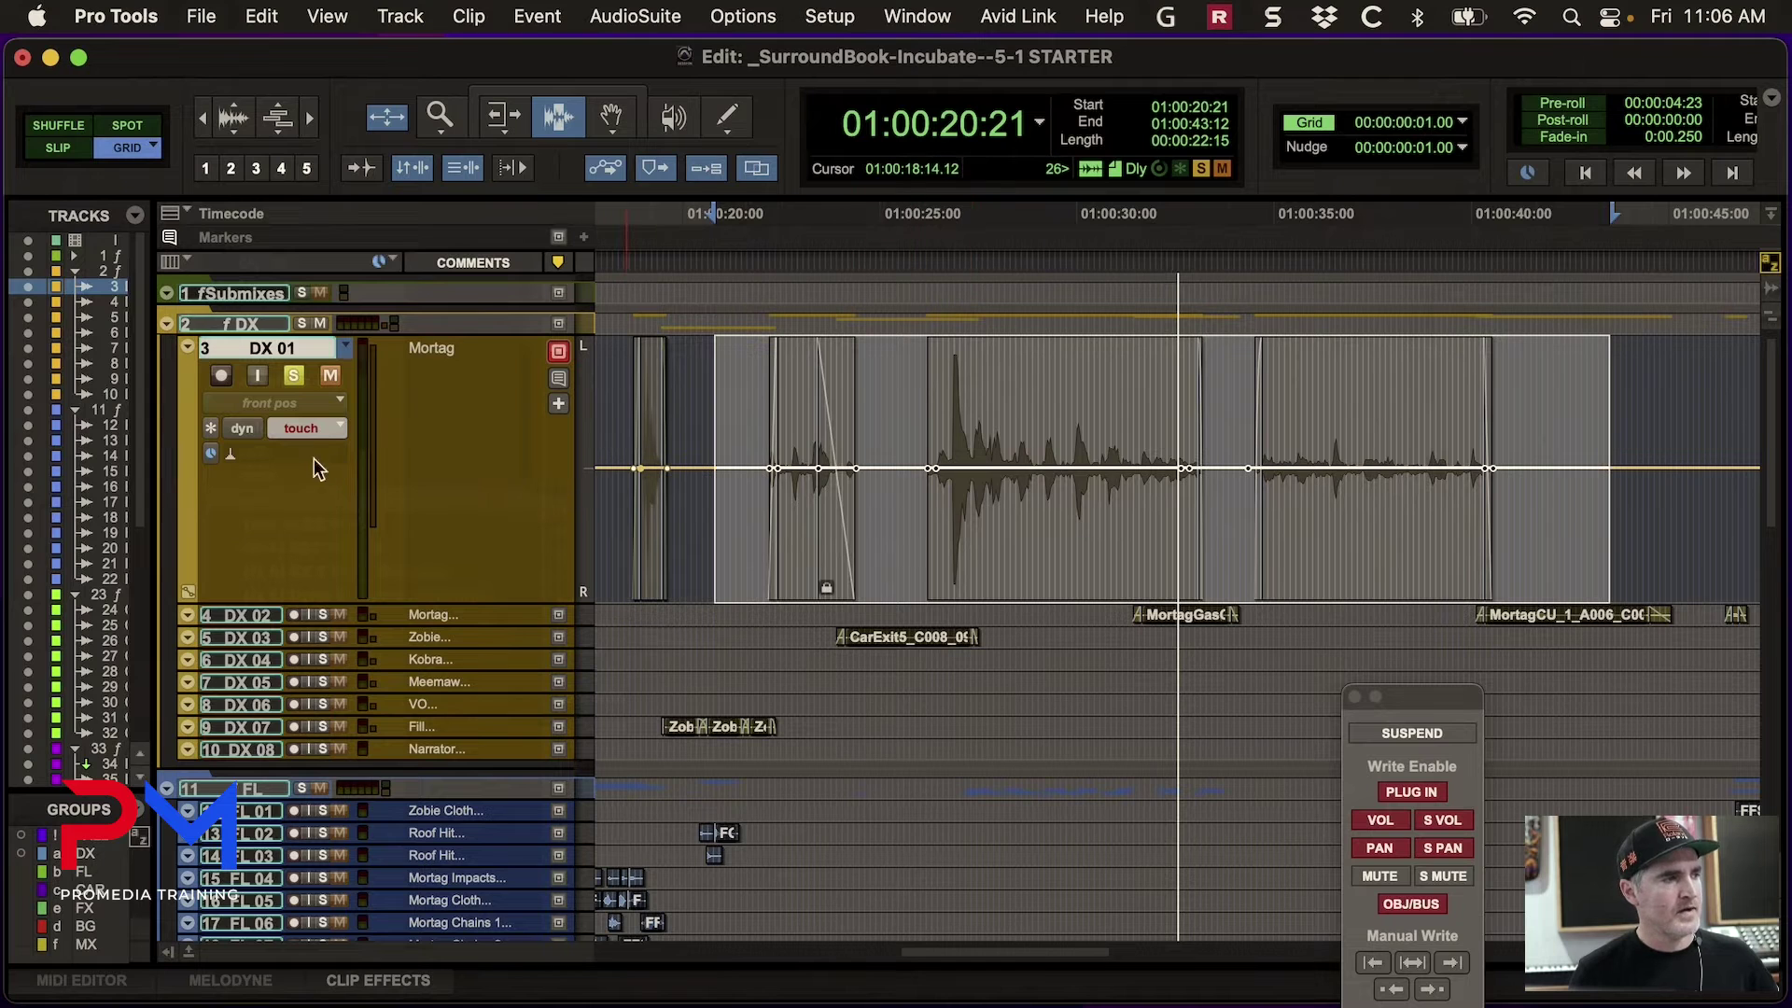
left_click(280, 411)
mouse_move(287, 427)
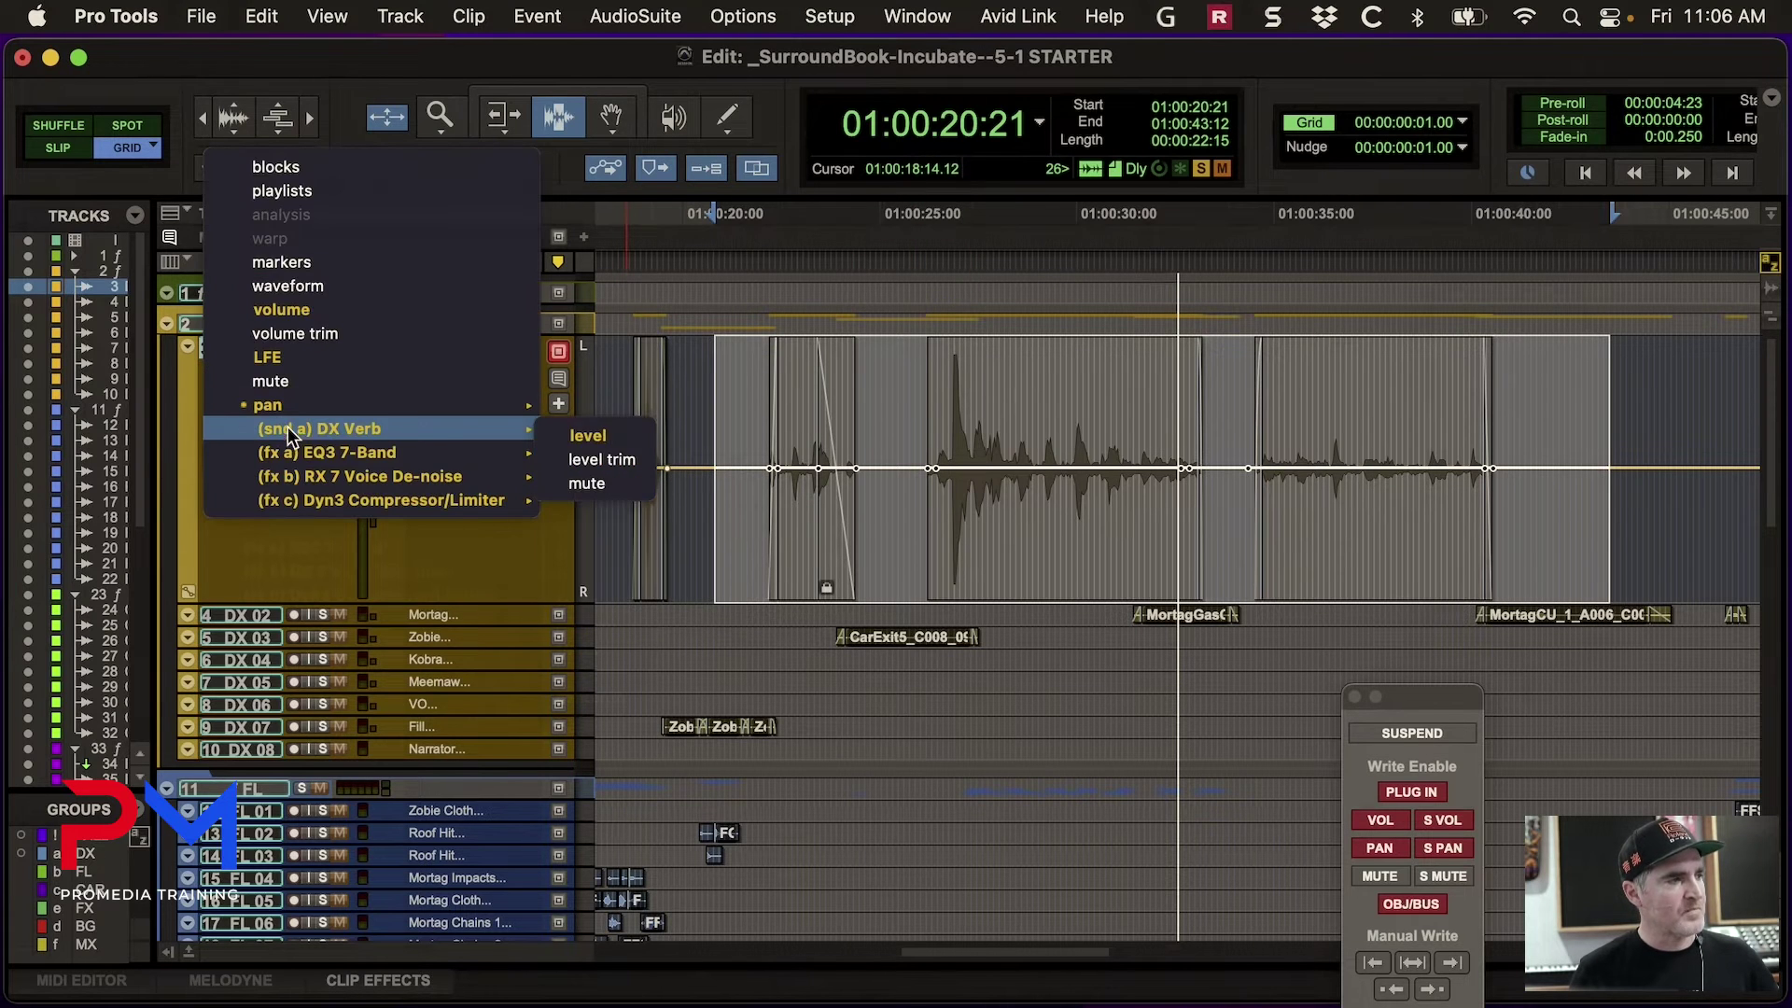
left_click(586, 435)
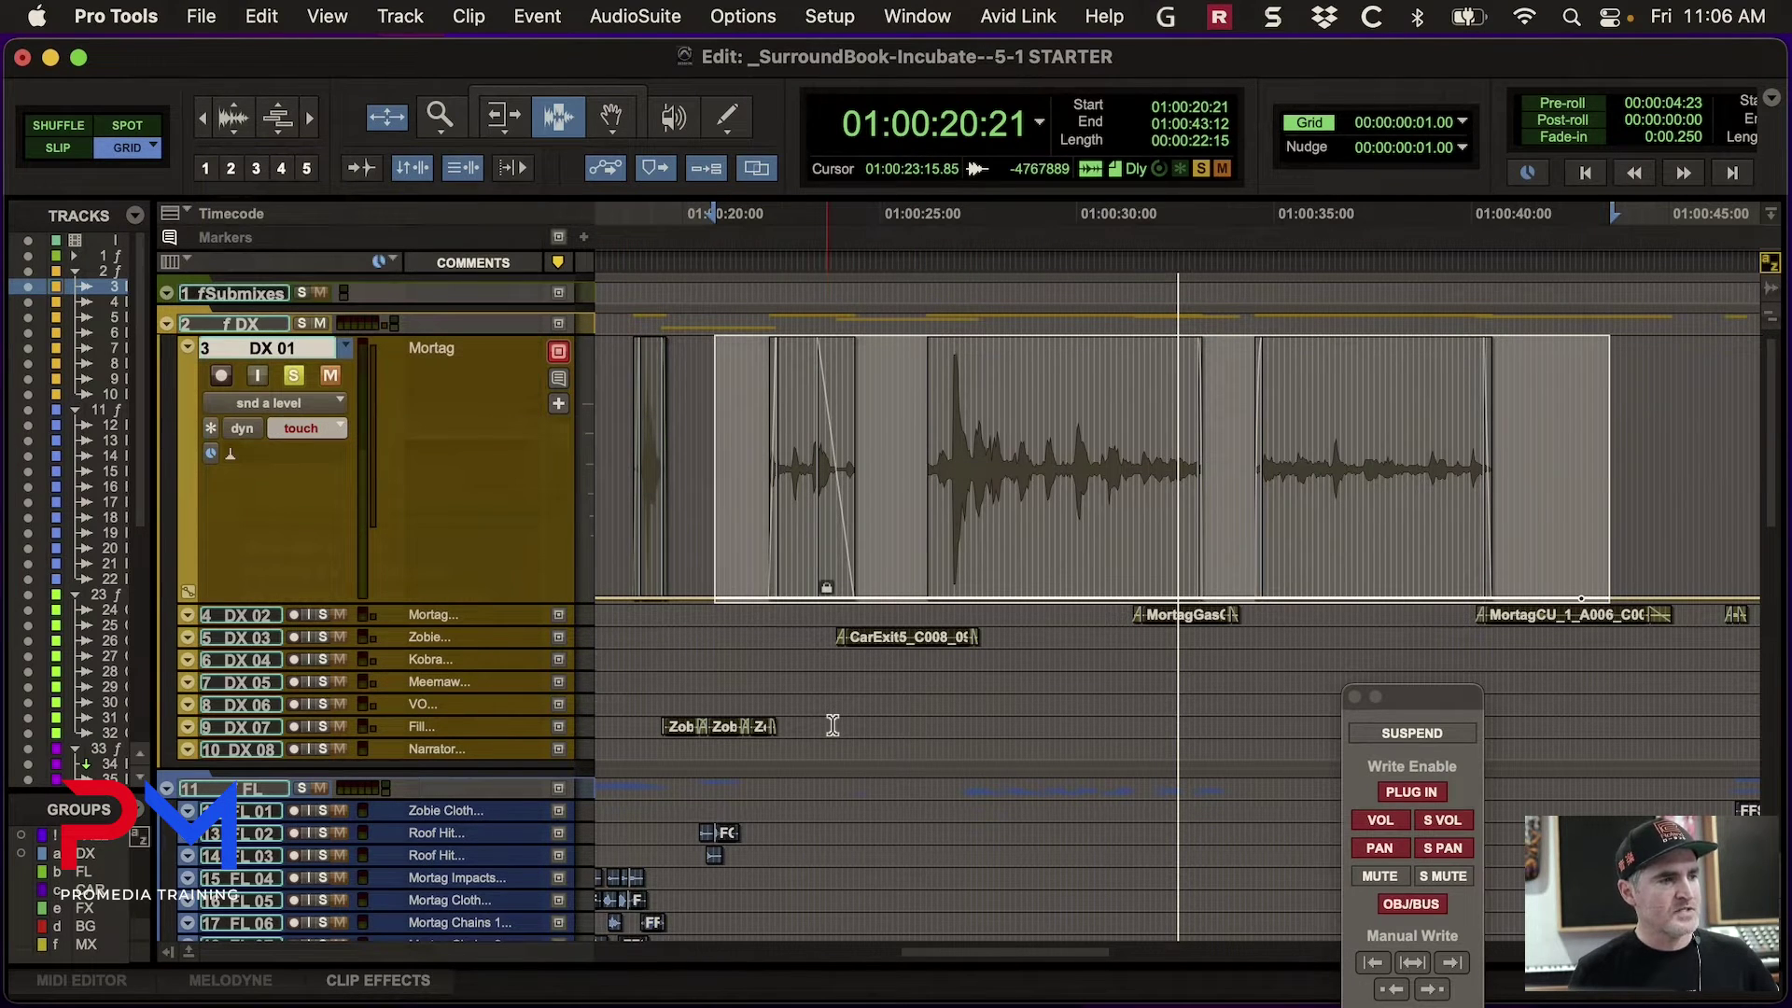
Confirm DX 01 stays in Touch mode and move the Automation window to the top
left_click(287, 428)
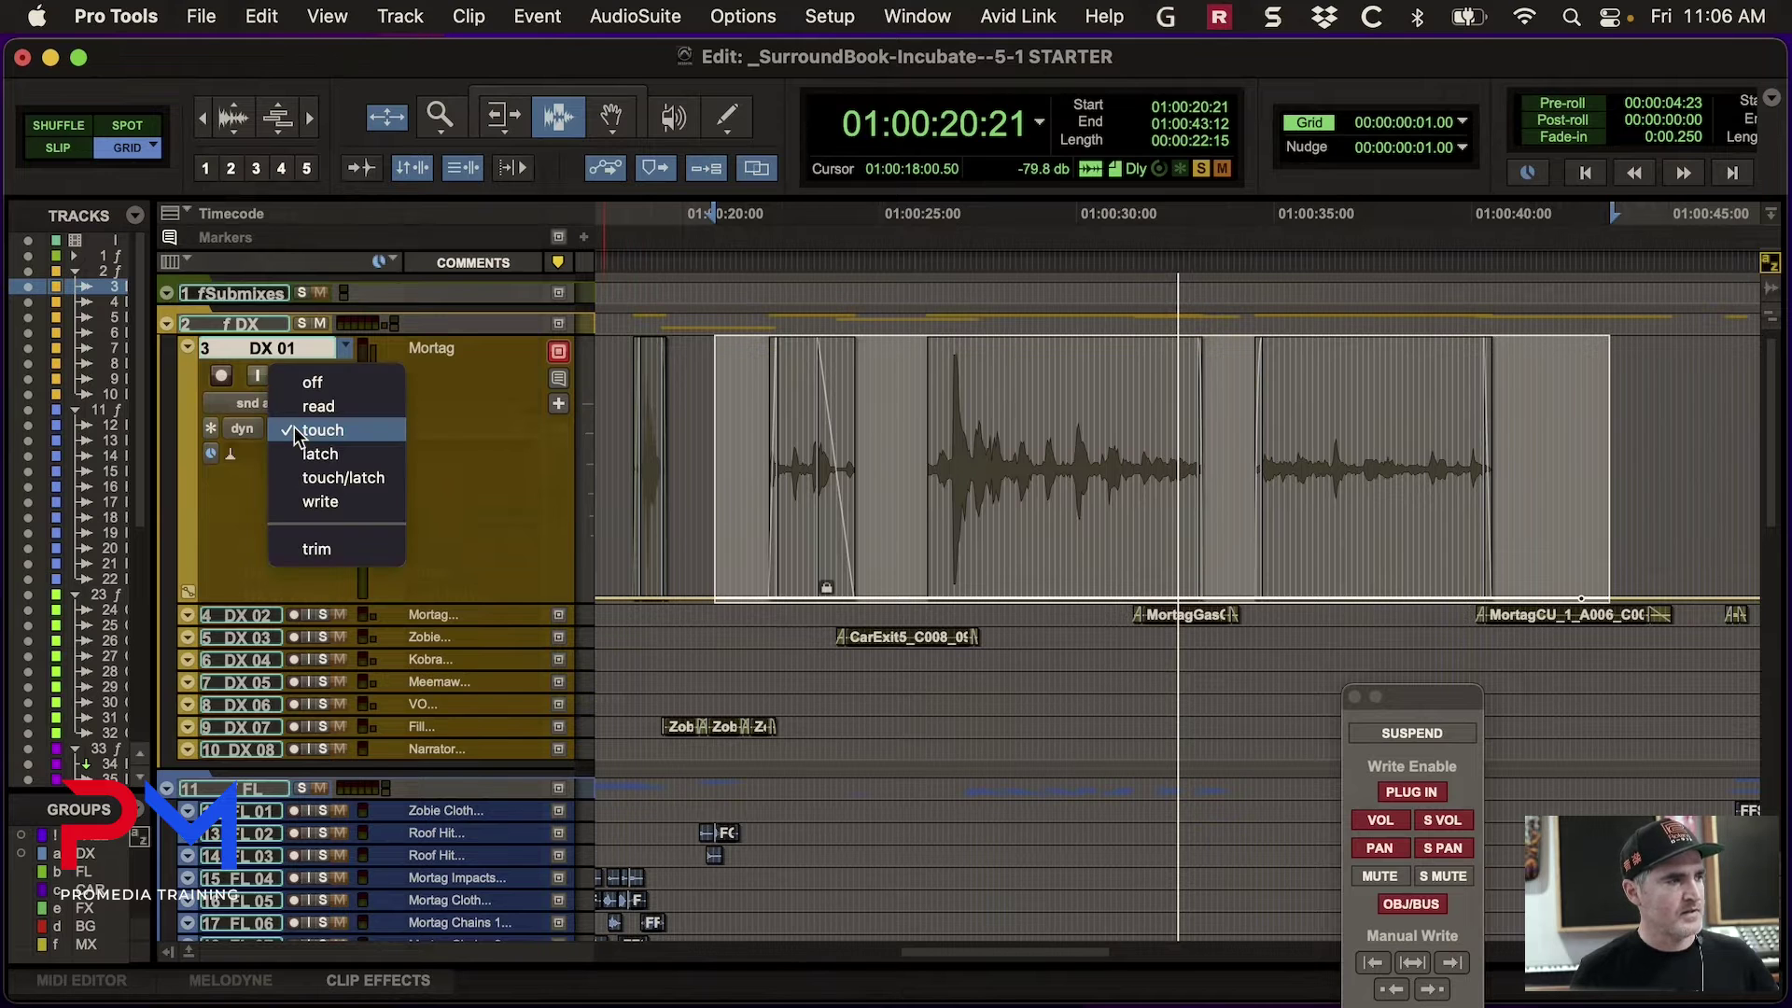
left_click(538, 424)
left_click(294, 401)
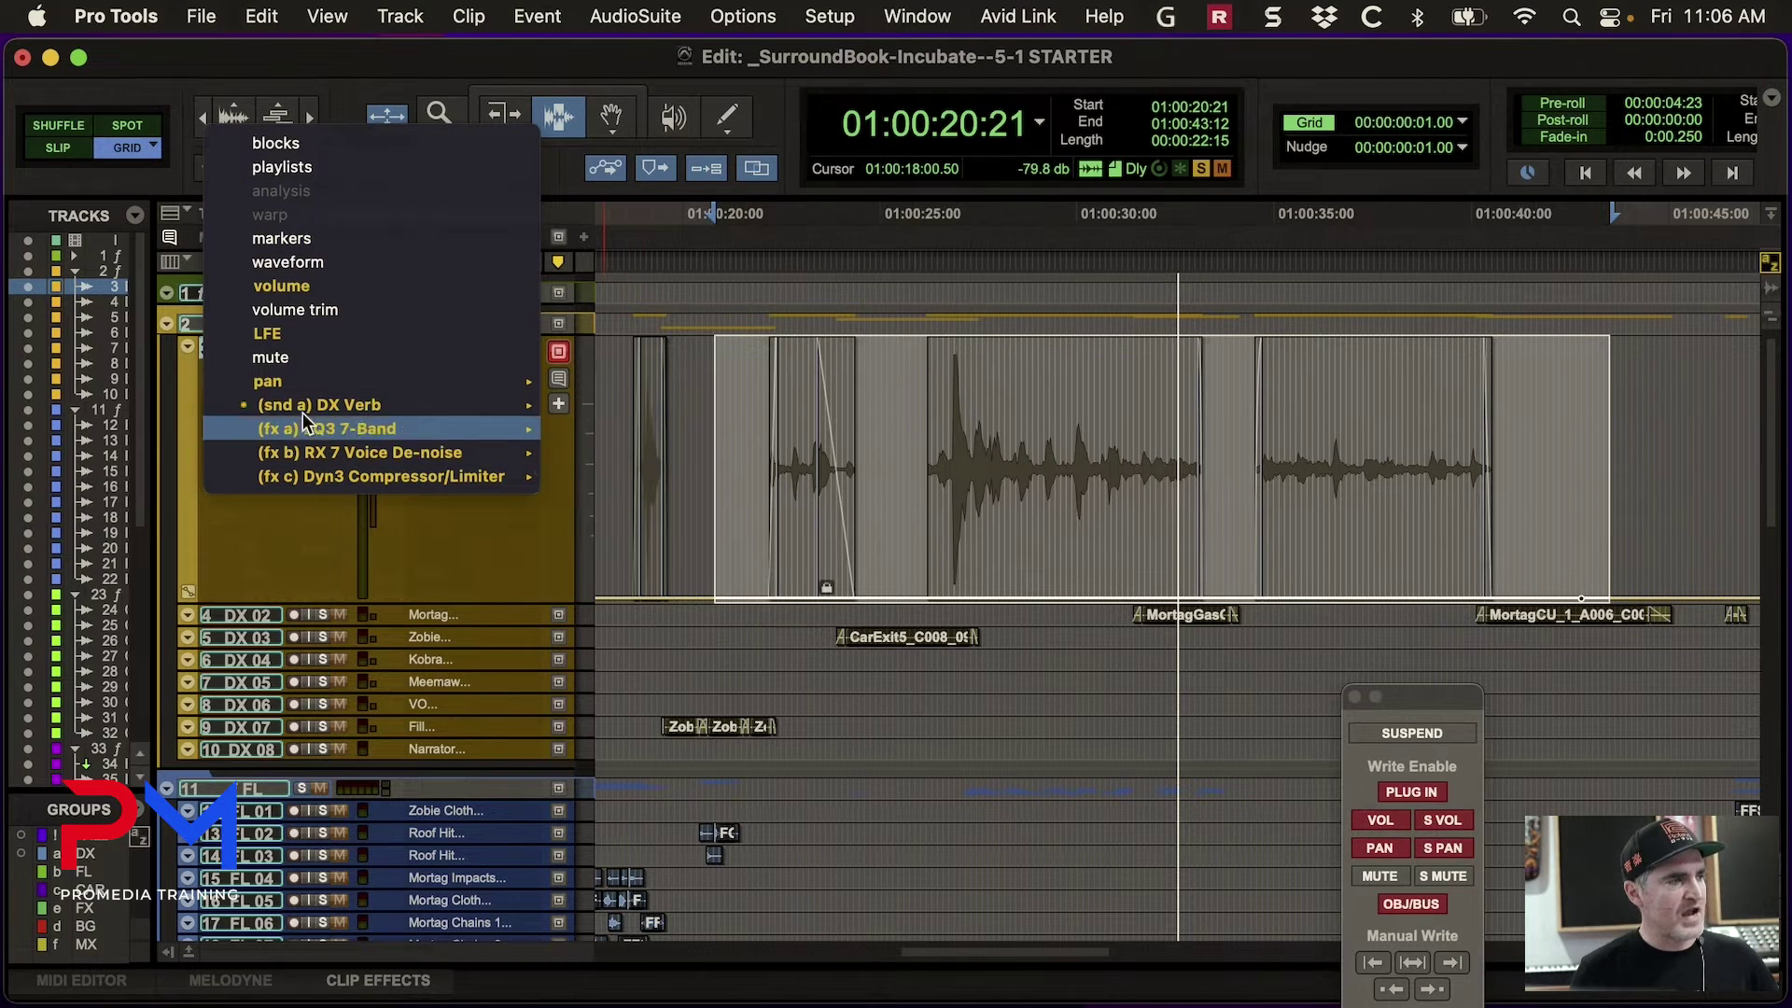
mouse_move(355, 404)
left_click(1424, 698)
left_click_drag(1424, 698, 1449, 228)
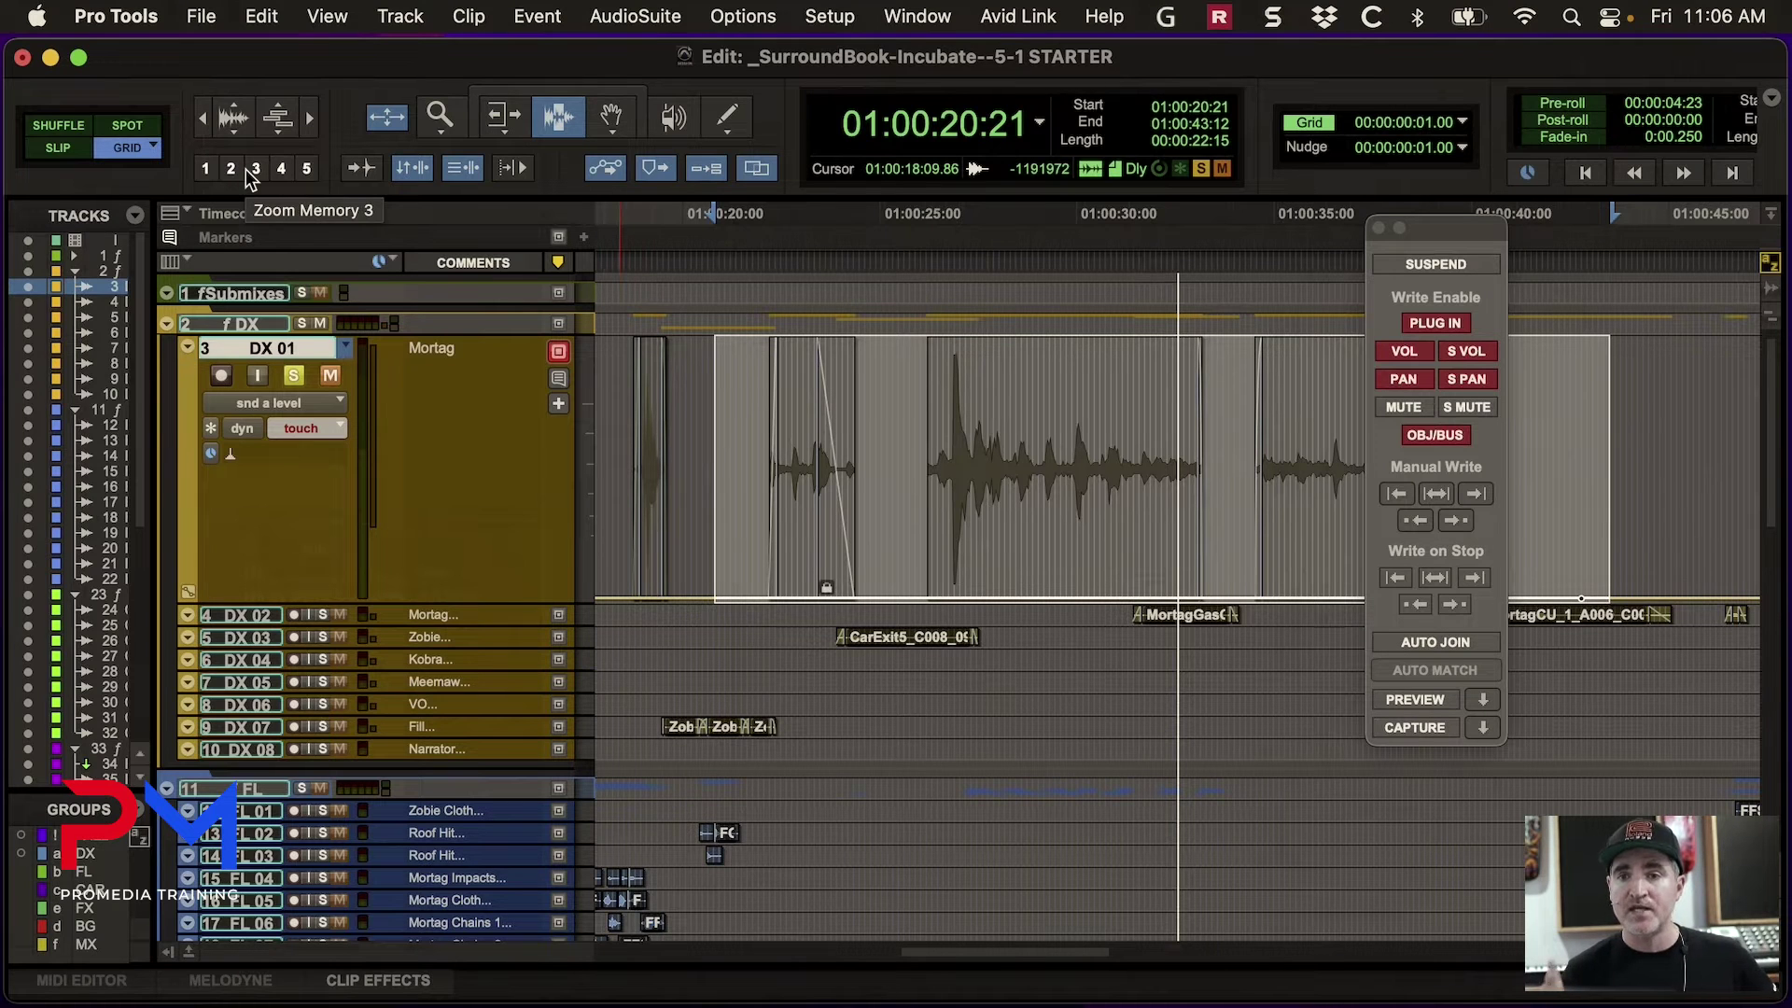
Disable object/bus, pan, send pan, send volume and plug-in automation writing
left_click_drag(1453, 234, 1431, 122)
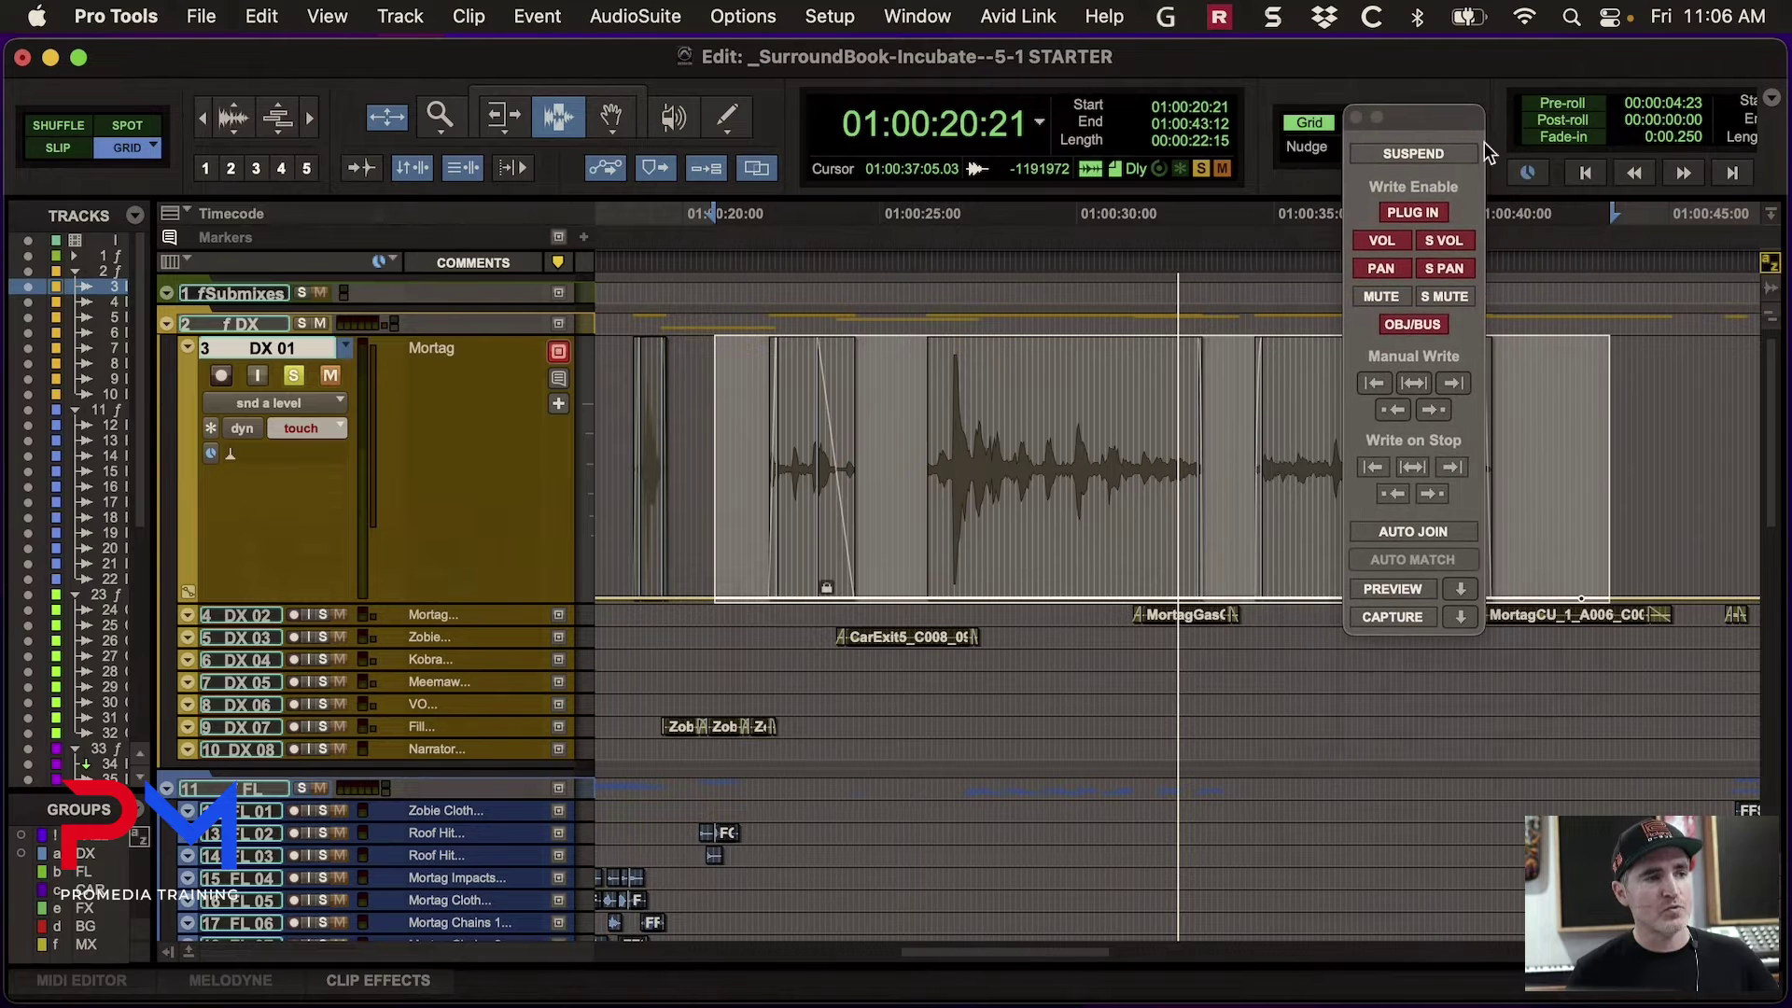
left_click(1413, 324)
left_click(1382, 268)
left_click(1444, 267)
left_click(1444, 240)
left_click(1413, 212)
left_click_drag(1410, 126, 1368, 185)
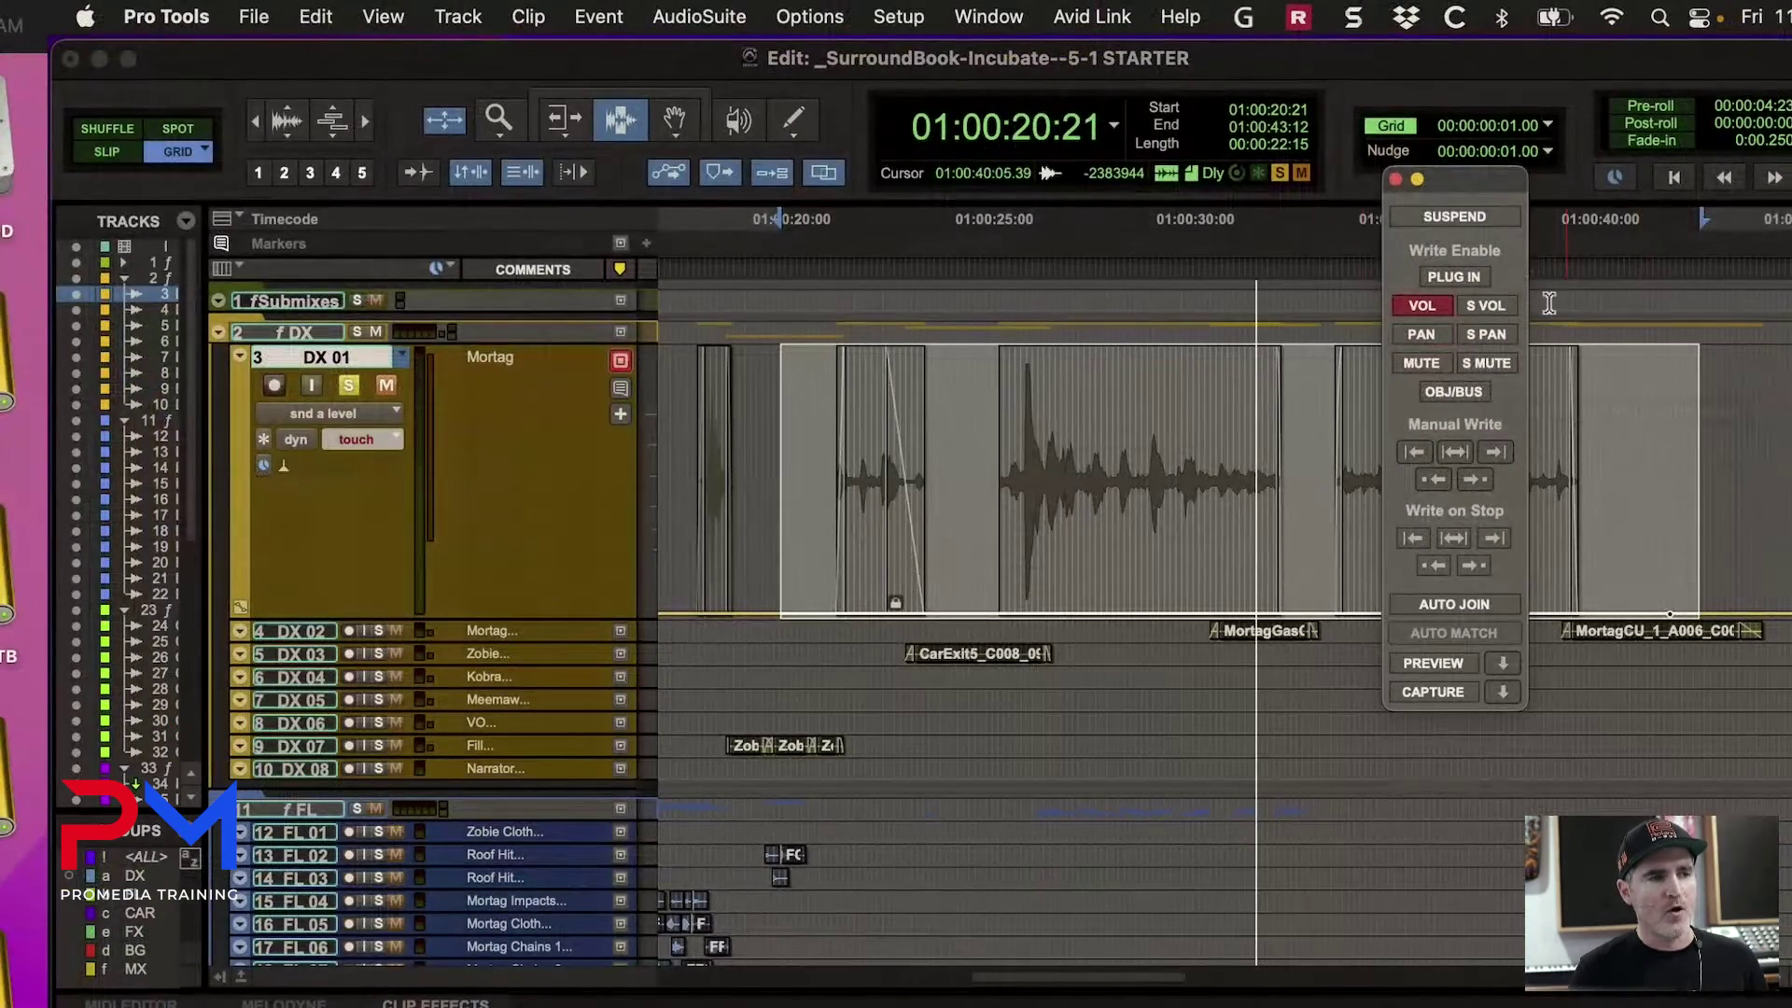
Re-enable send volume, pan, plug-in, object/bus and send mute writing; set DX 01 to Latch showing volume
left_click(1488, 305)
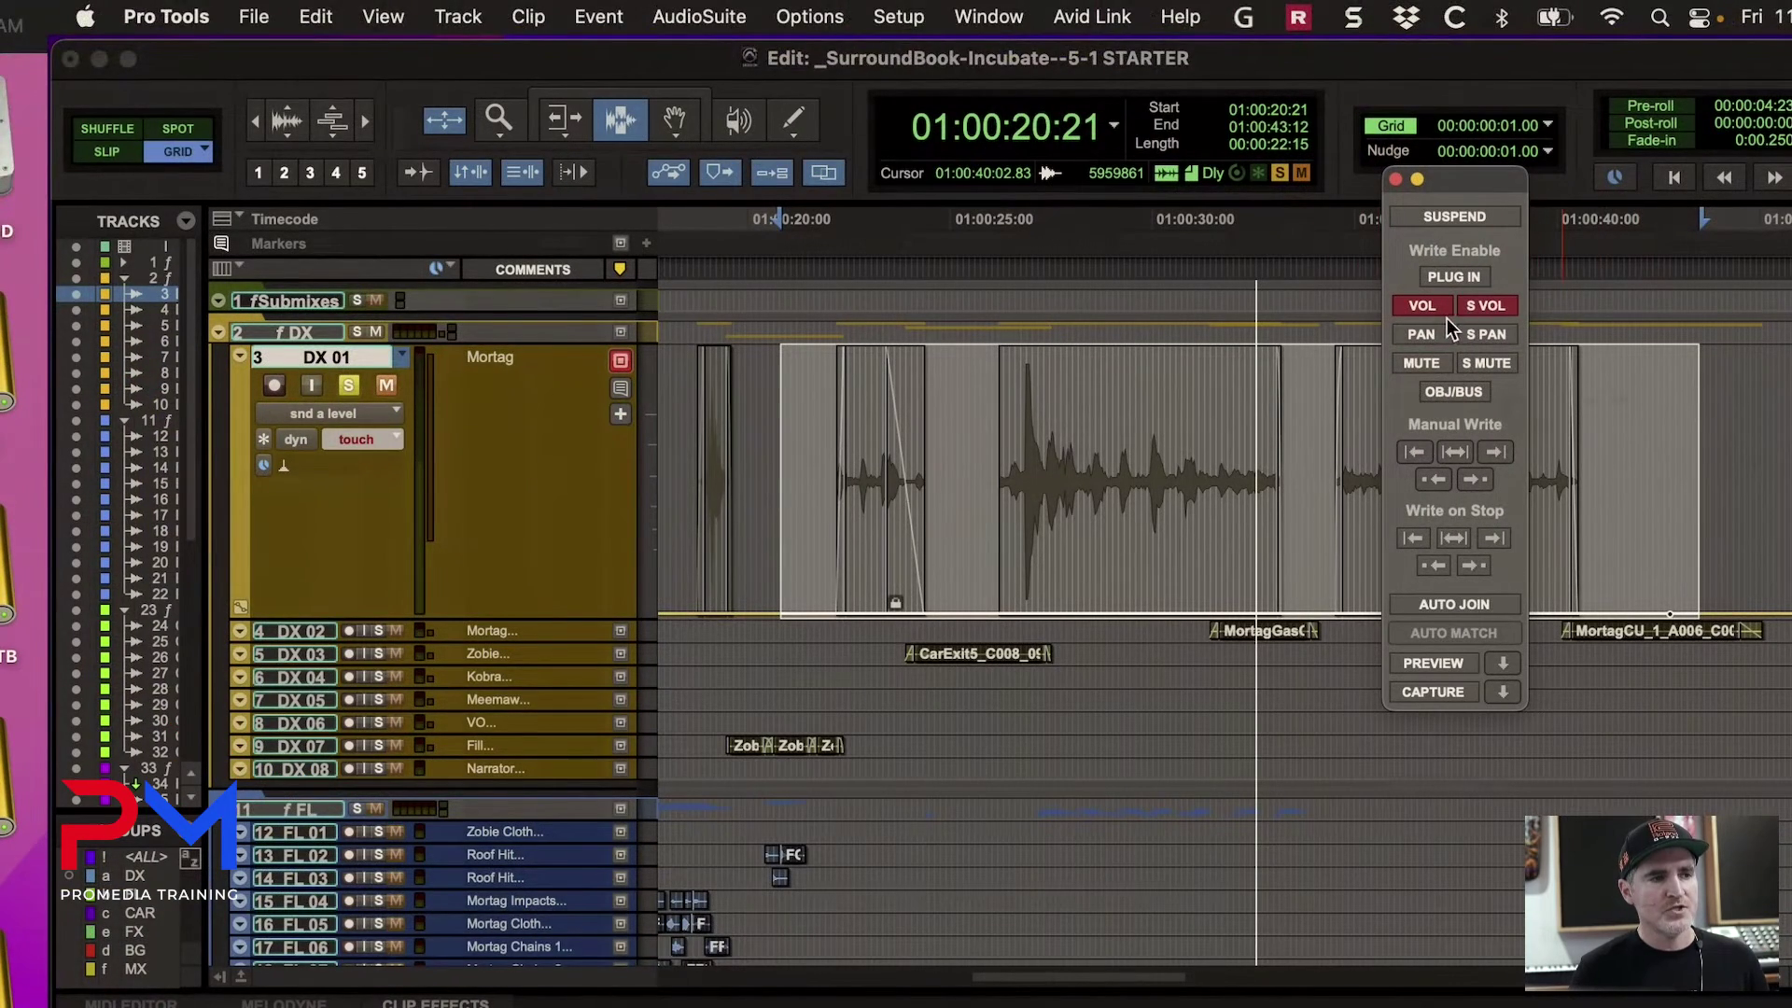
left_click(1426, 335)
left_click(1458, 278)
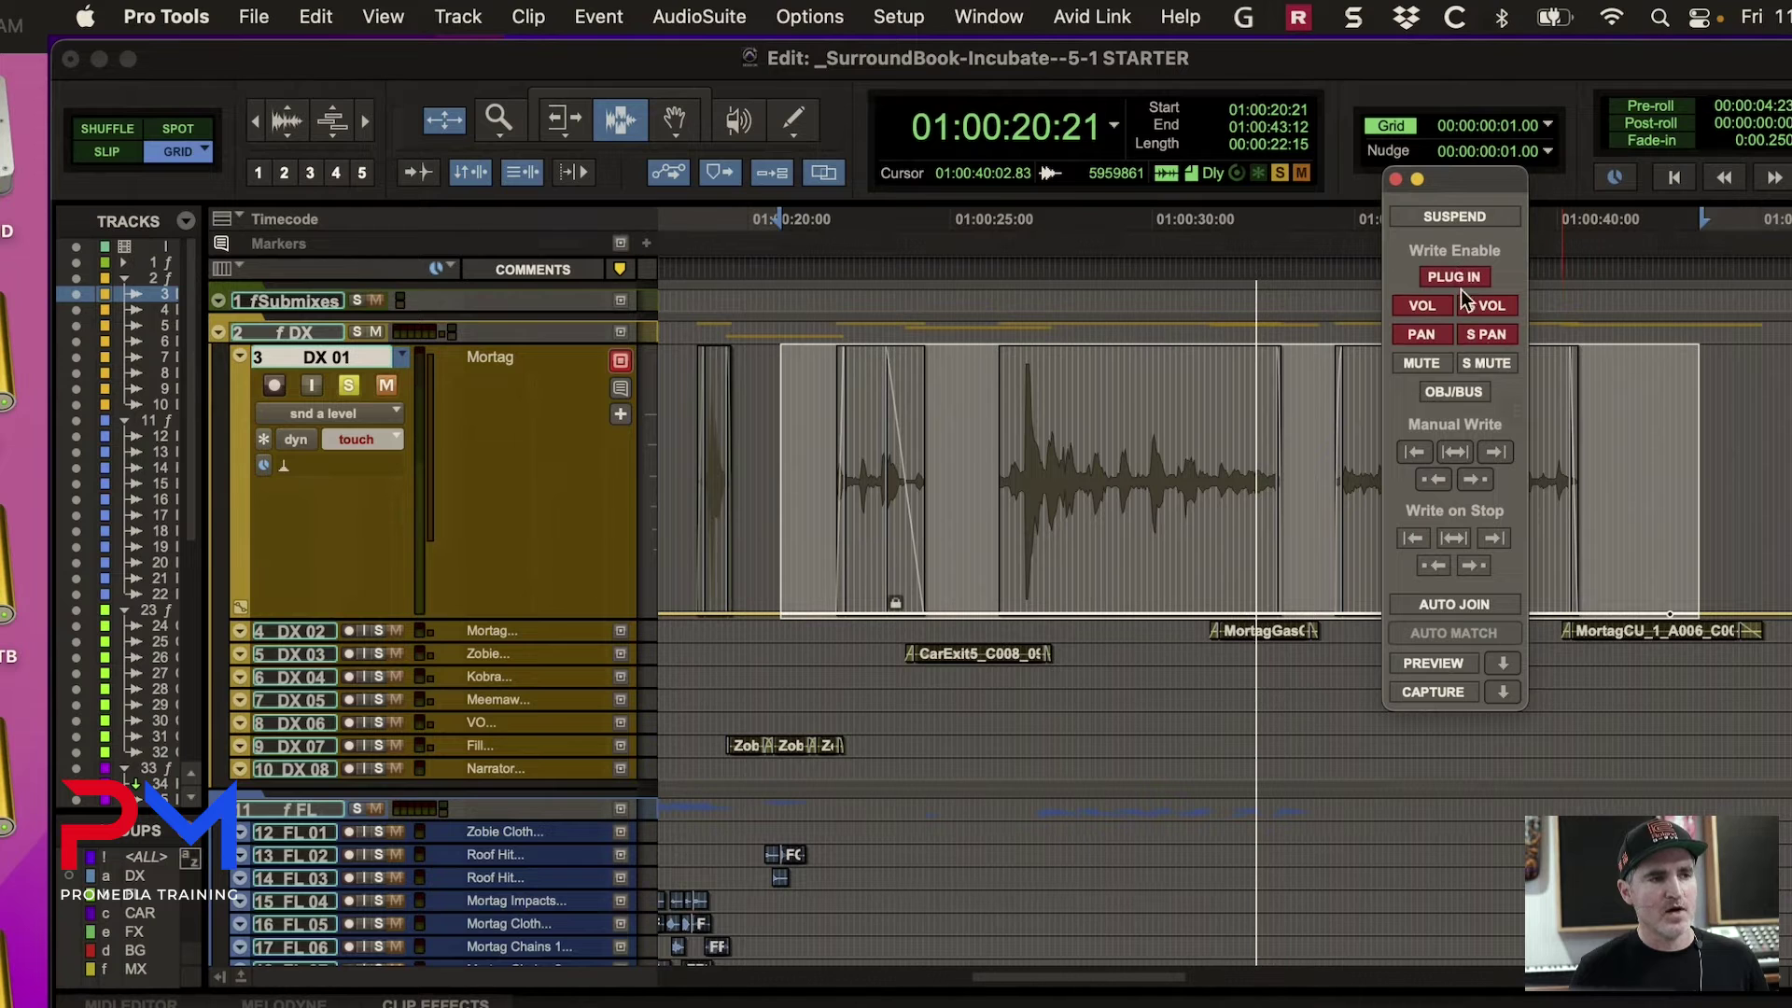
left_click(1448, 395)
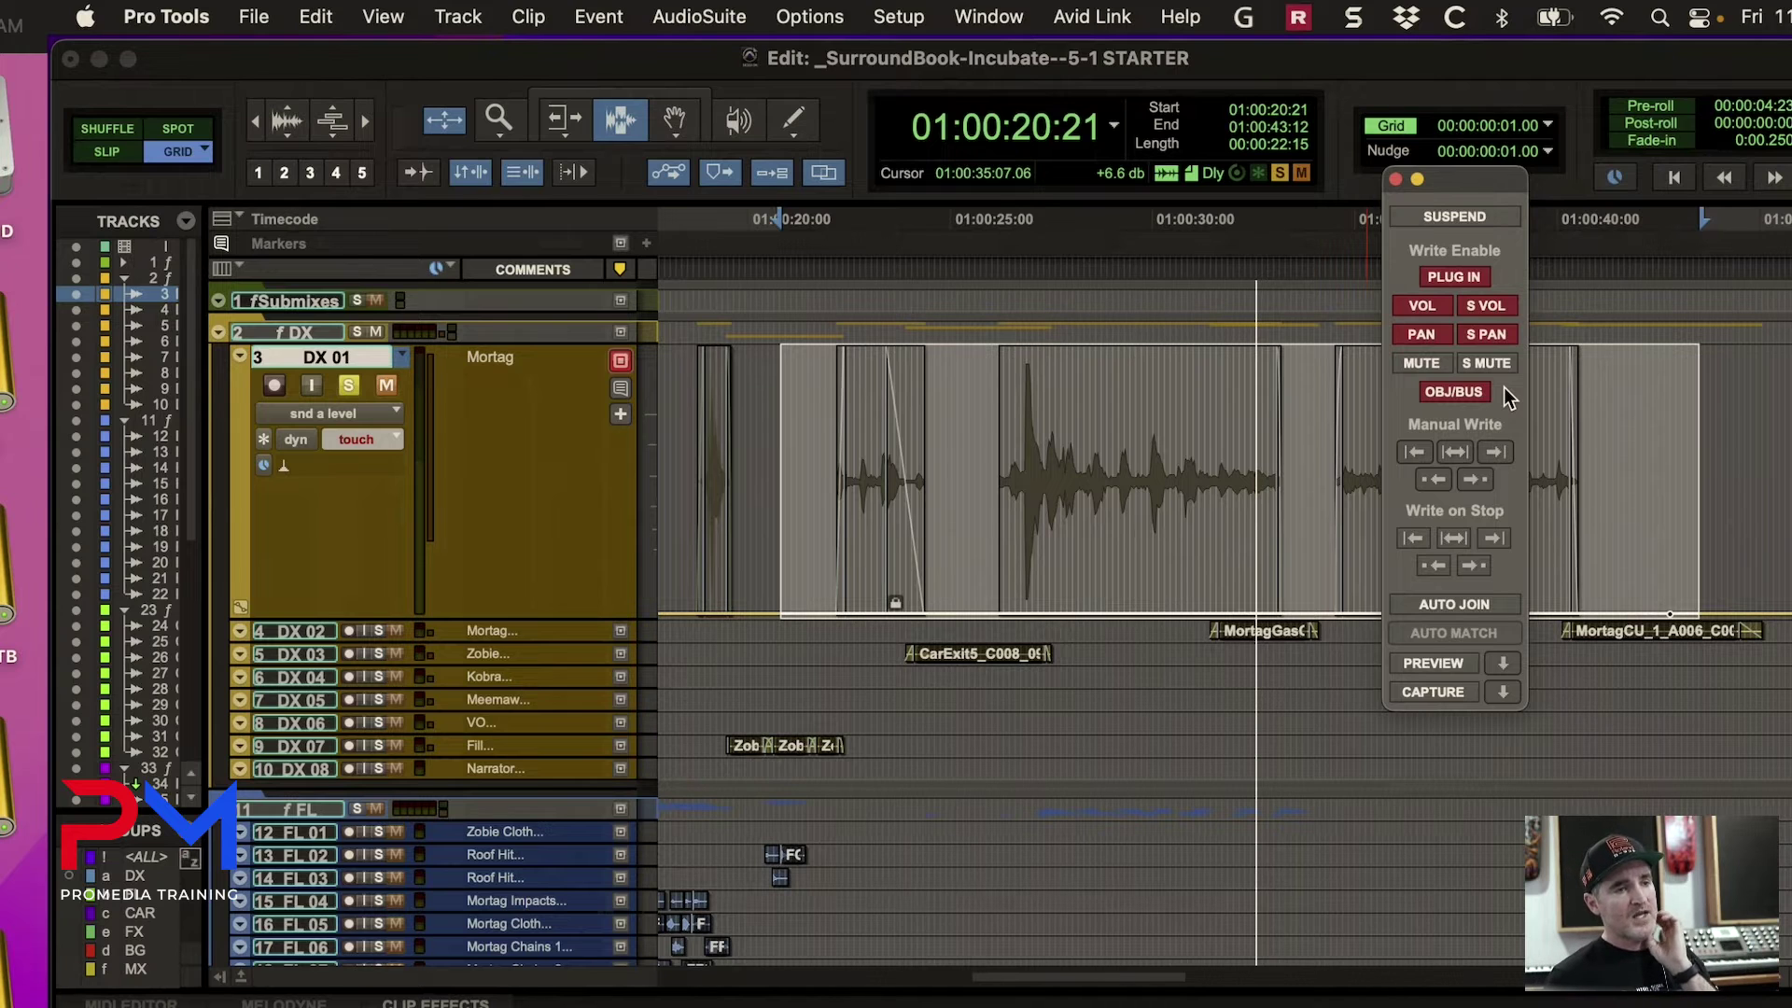
left_click(1467, 363)
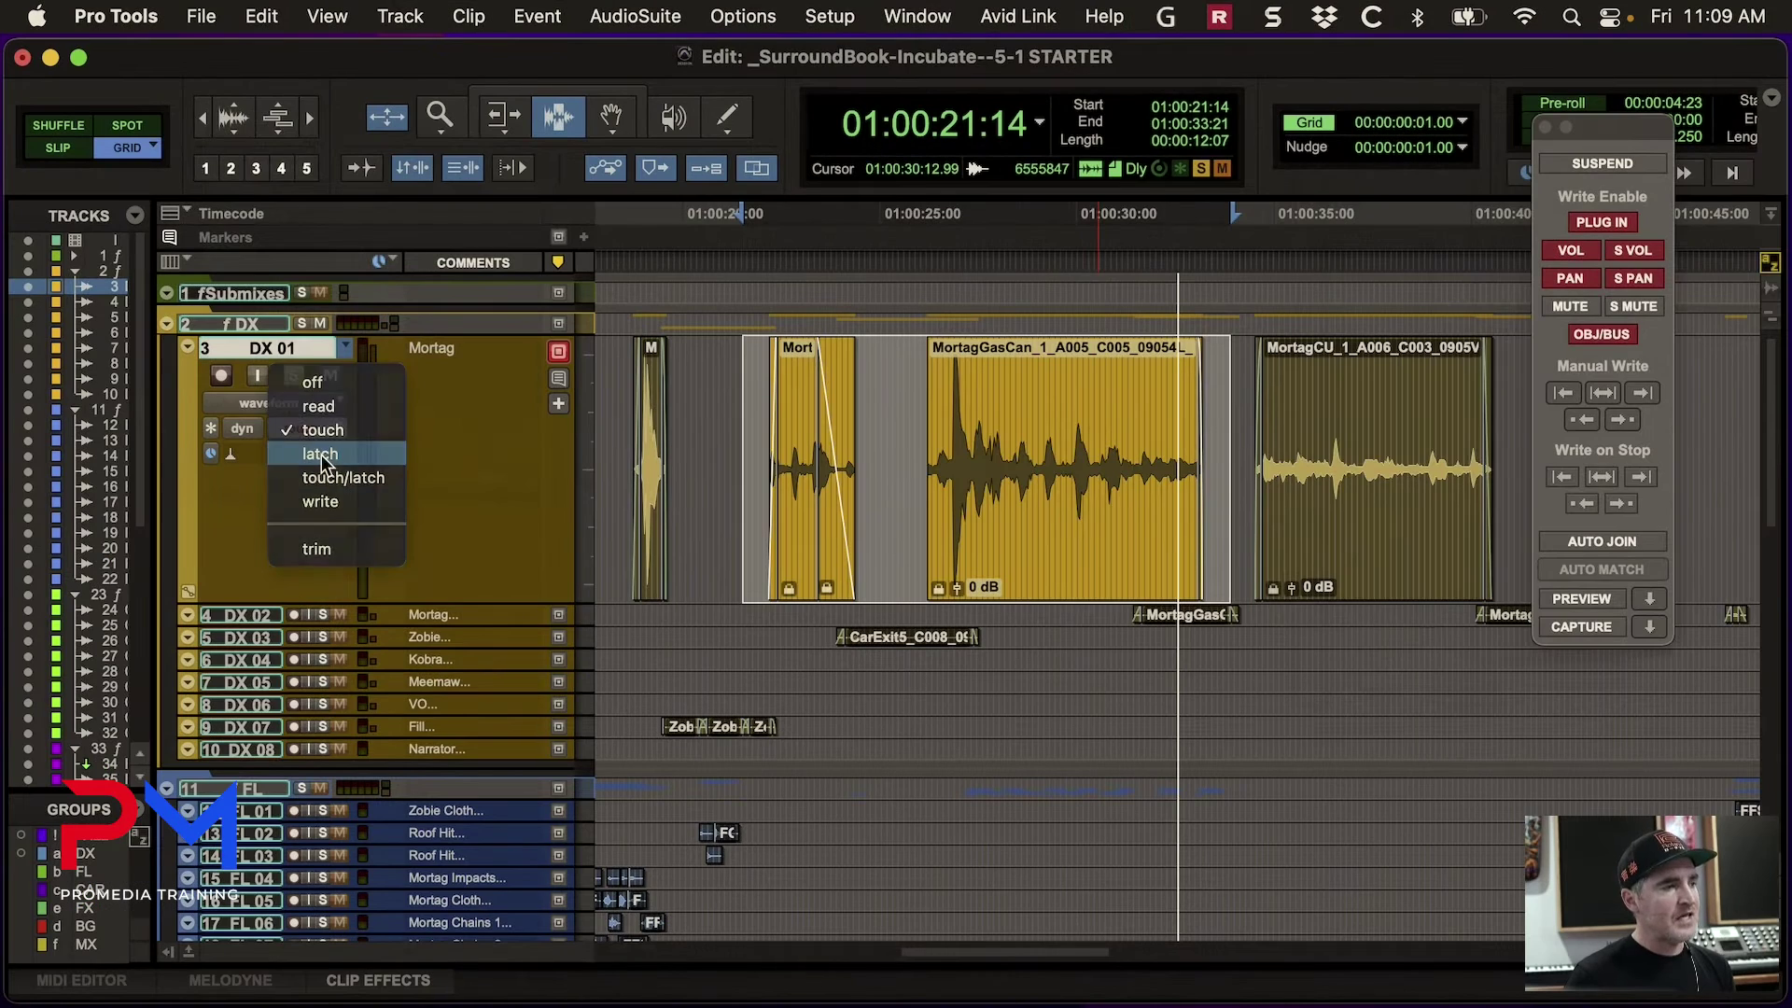
left_click(321, 455)
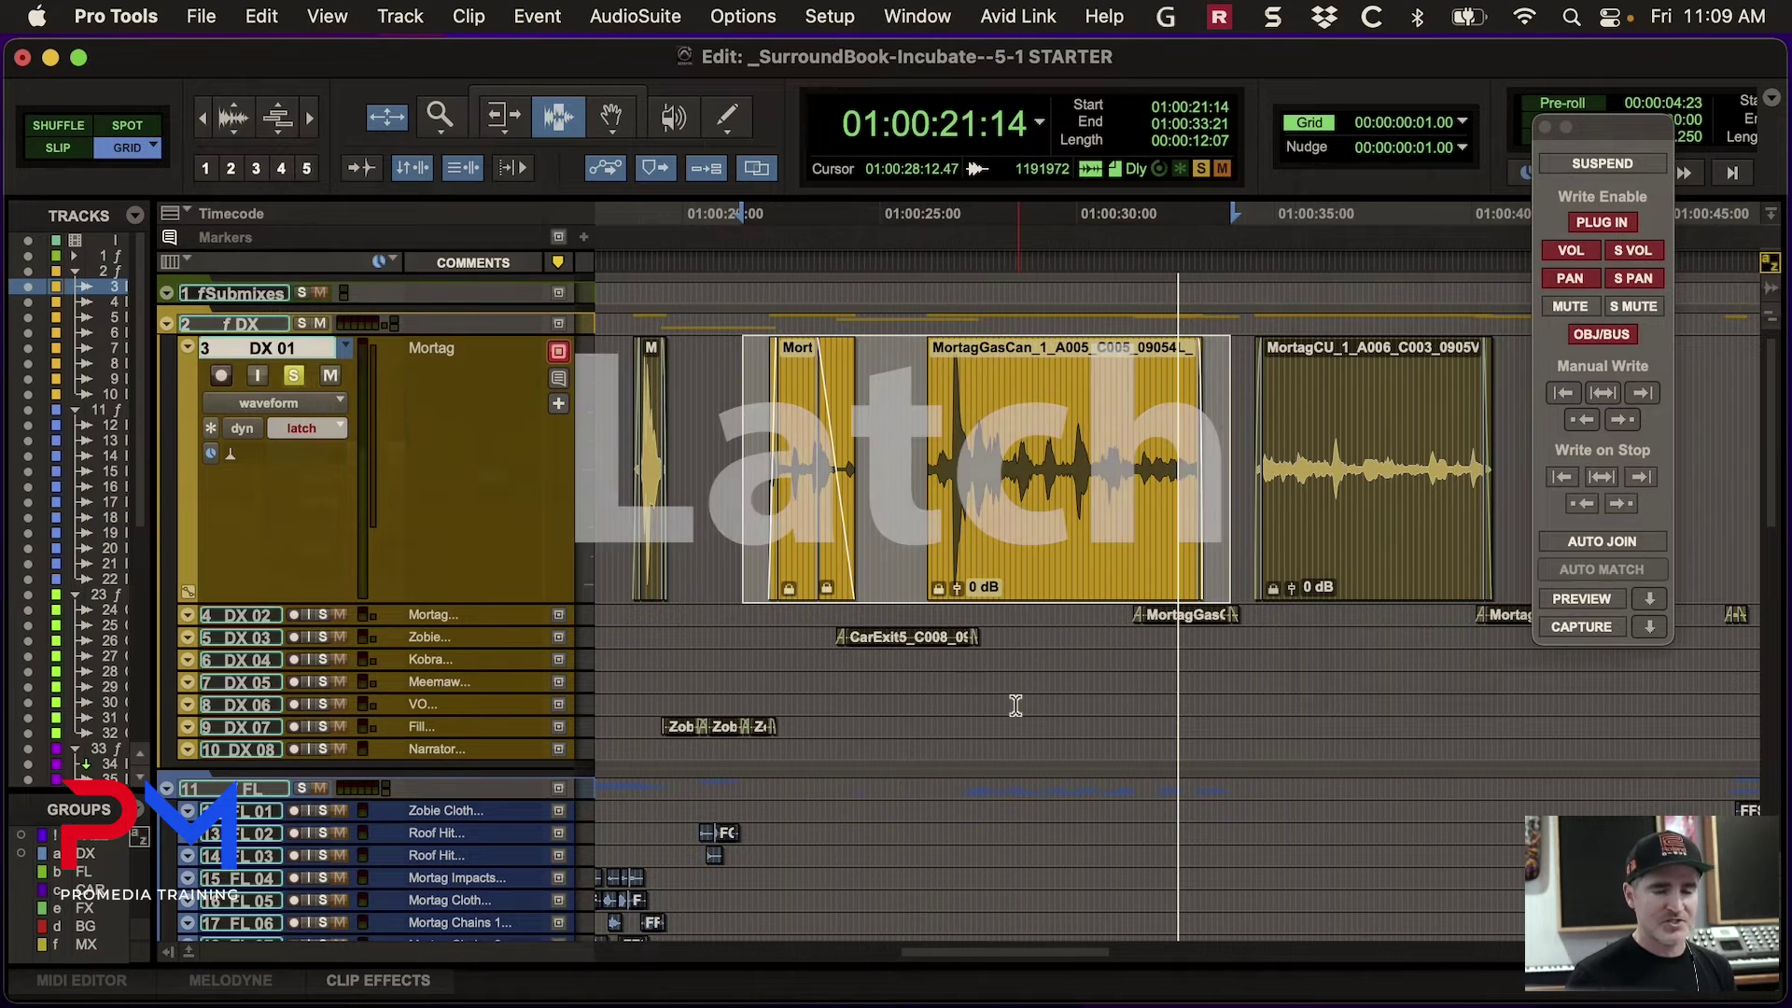
key("ctrl+minus")
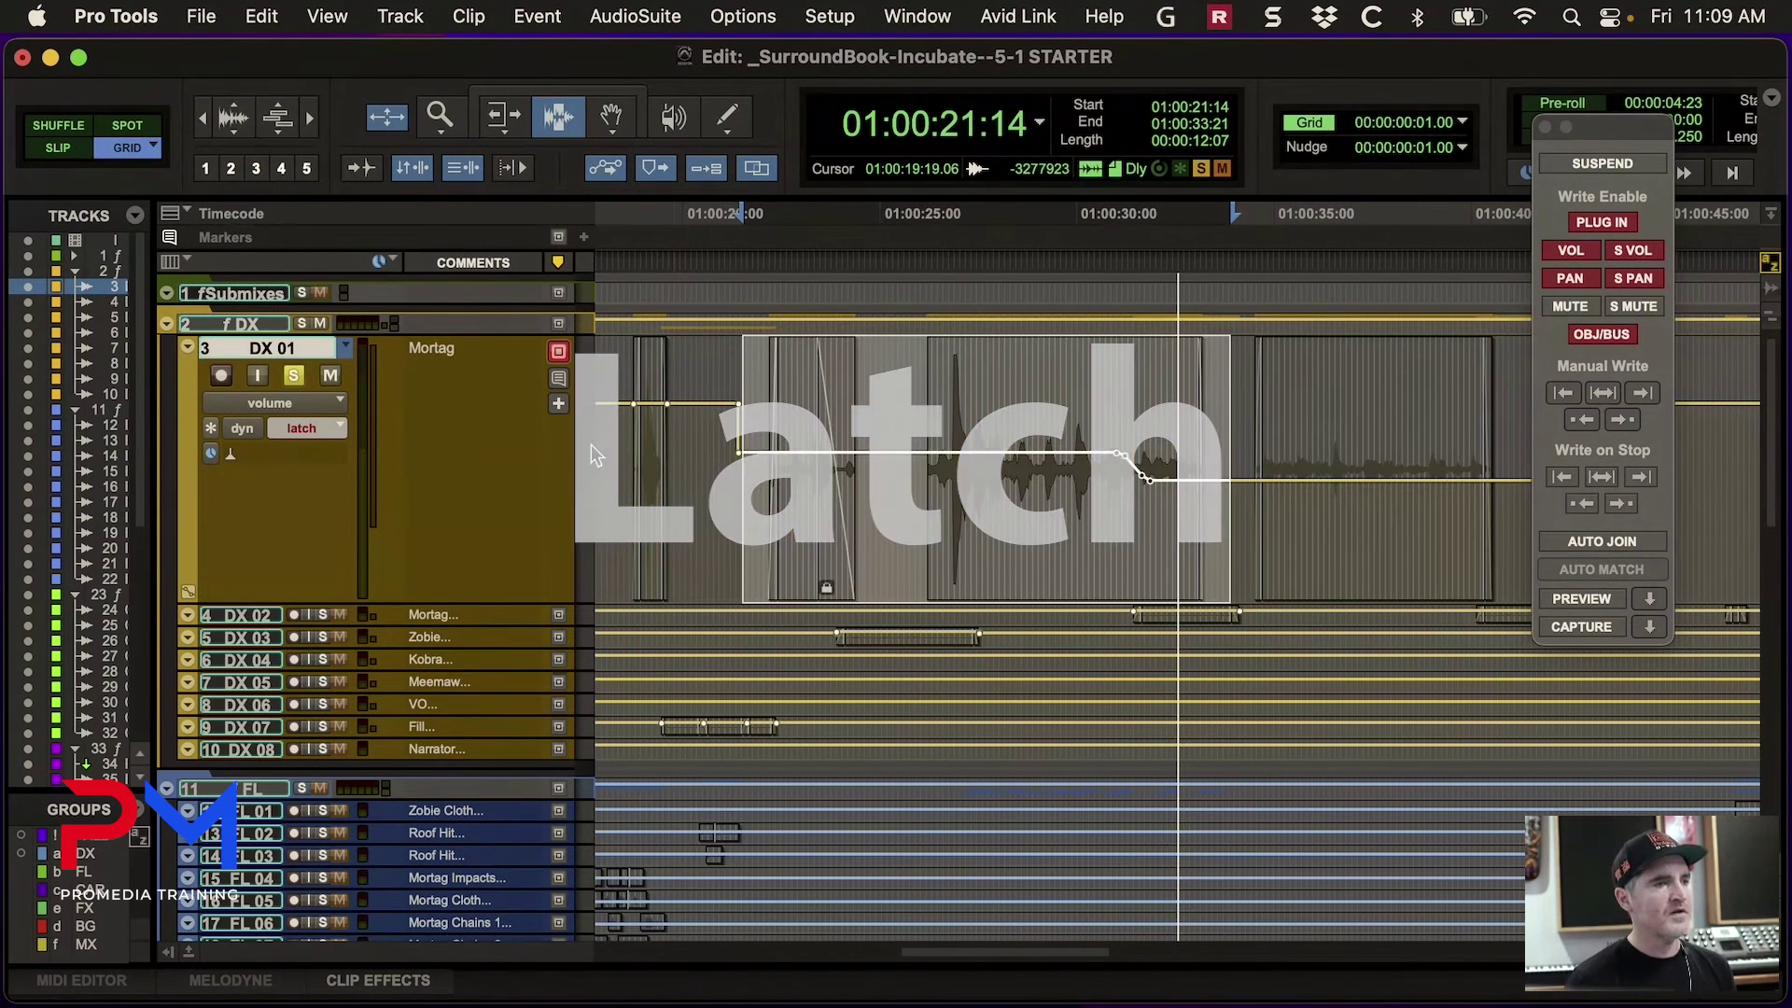
Undo DX 01's flattened volume line to restore the touch moves, and set playback start to 01:00:21:16
left_click(768, 501)
left_click(749, 501)
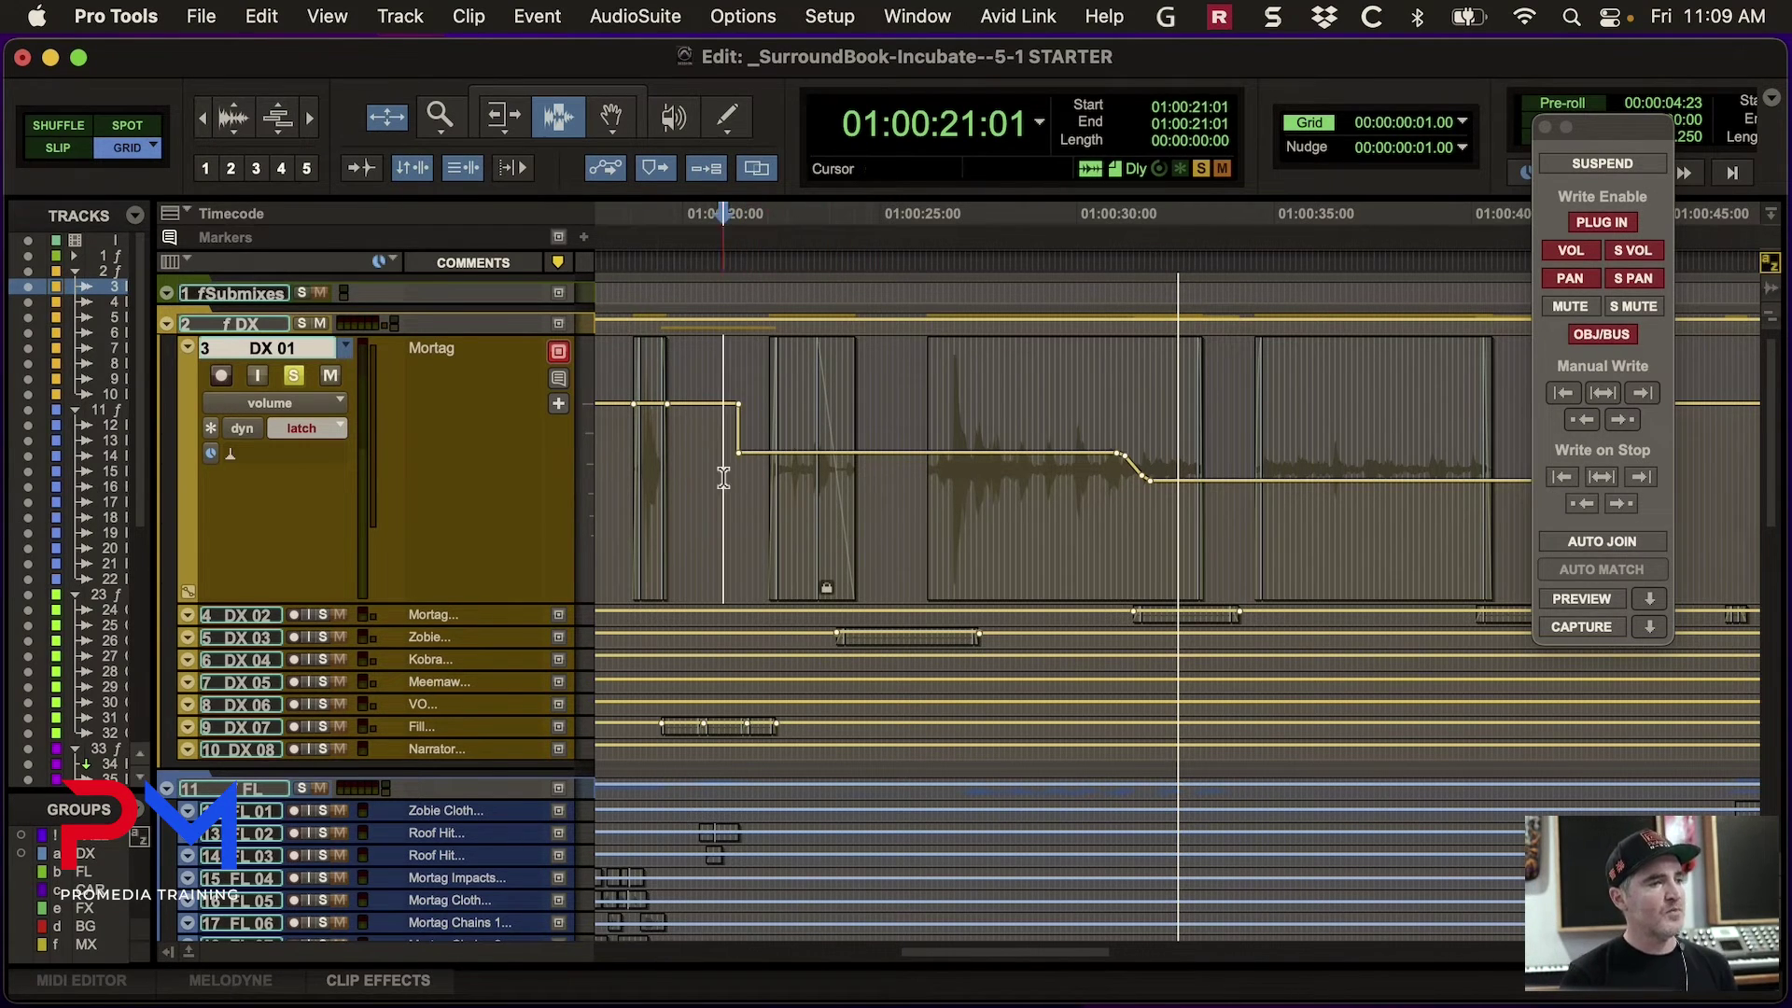
key("shift+Tab")
key("super+z")
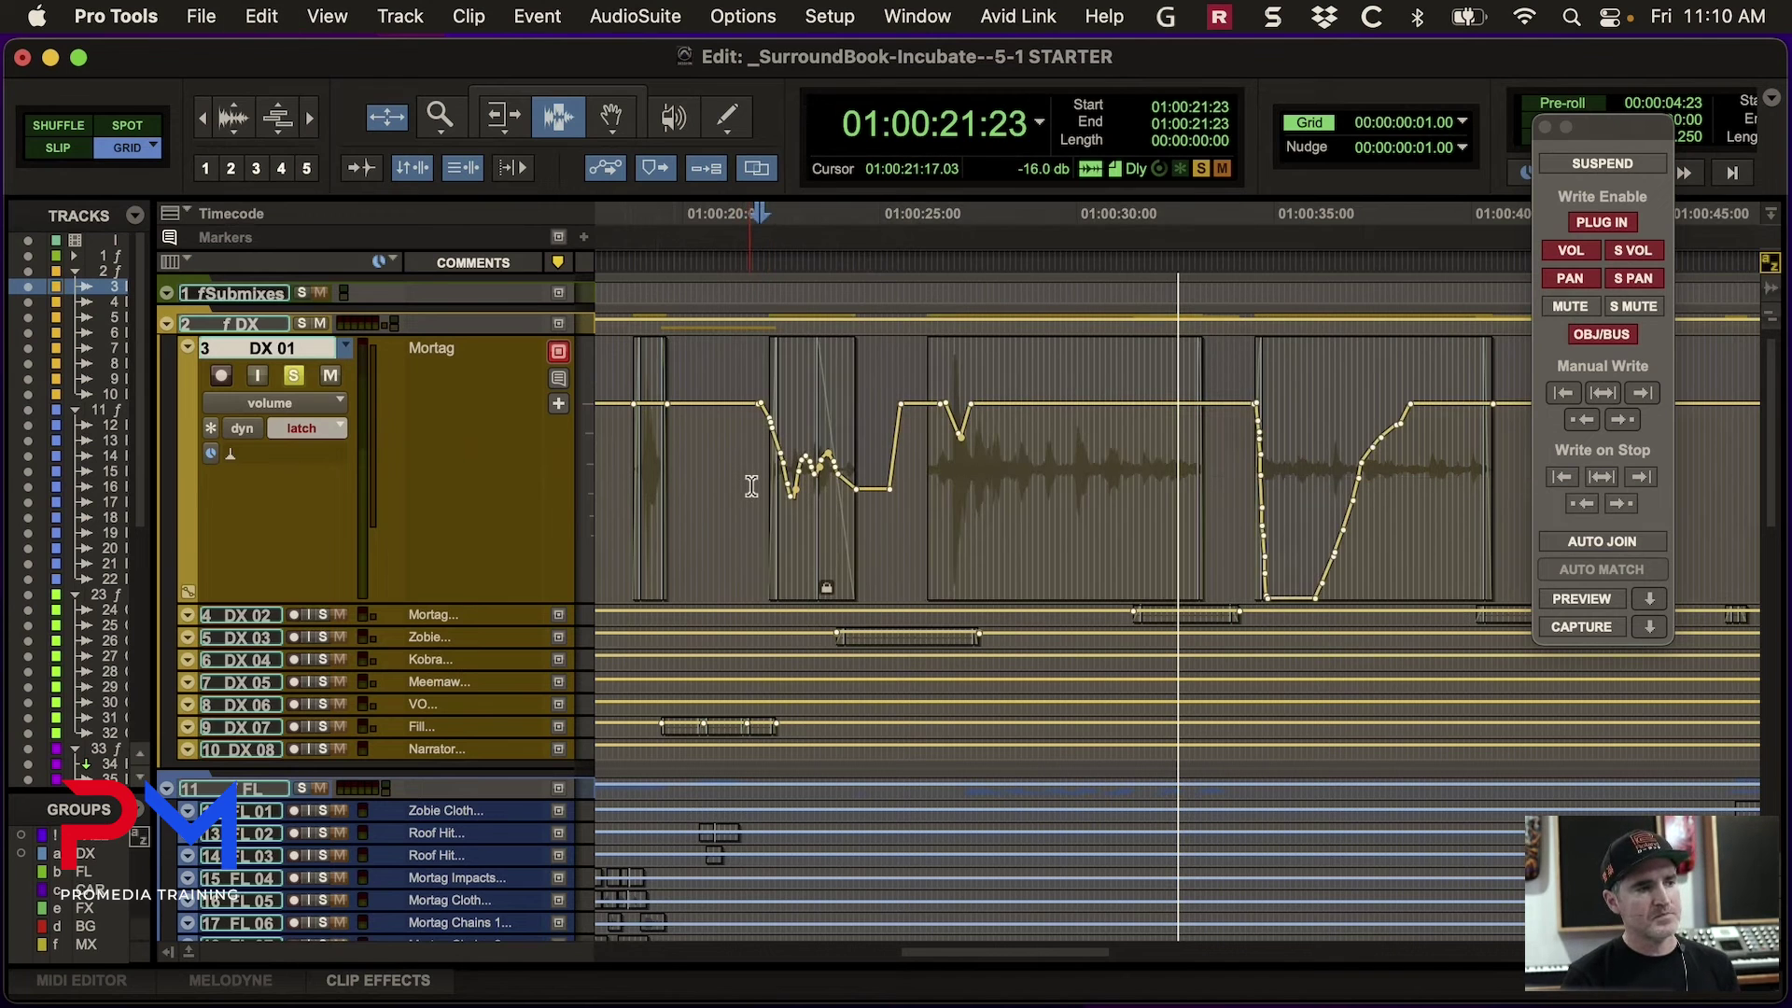
left_click(749, 442)
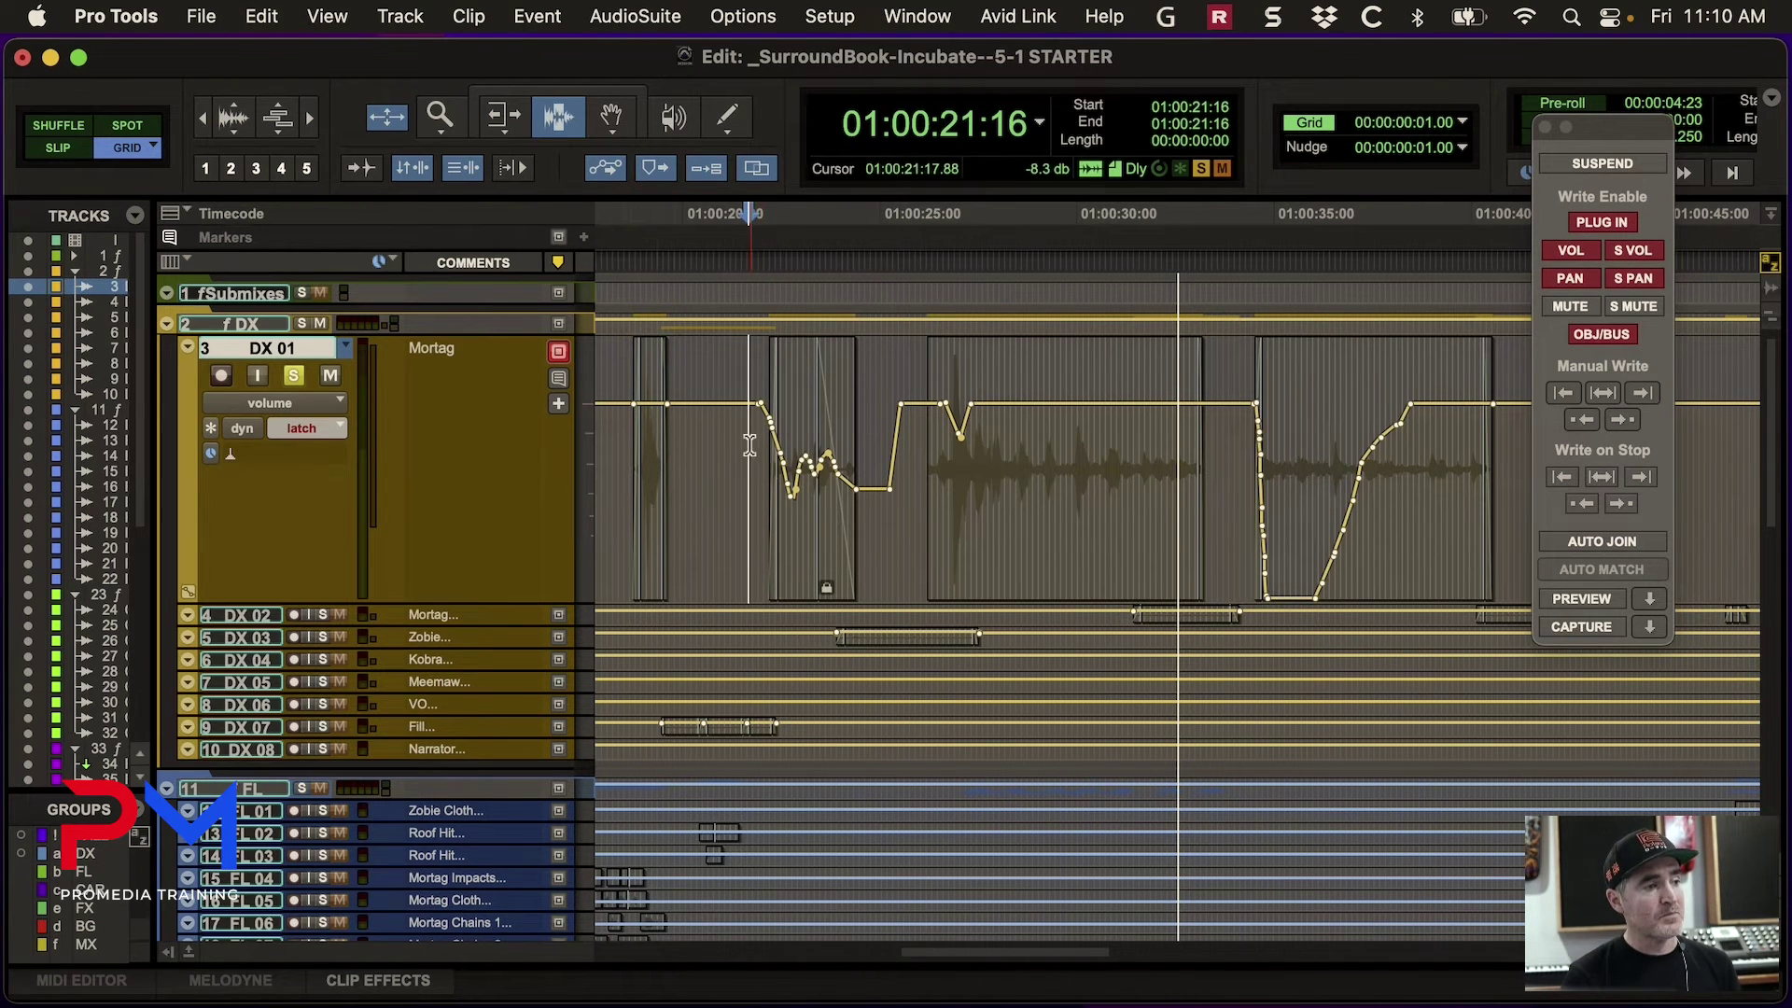
Write latch-mode volume bumps near 01:00:33 and front/rear pan sweeps on DX 01 in one pass
key("space")
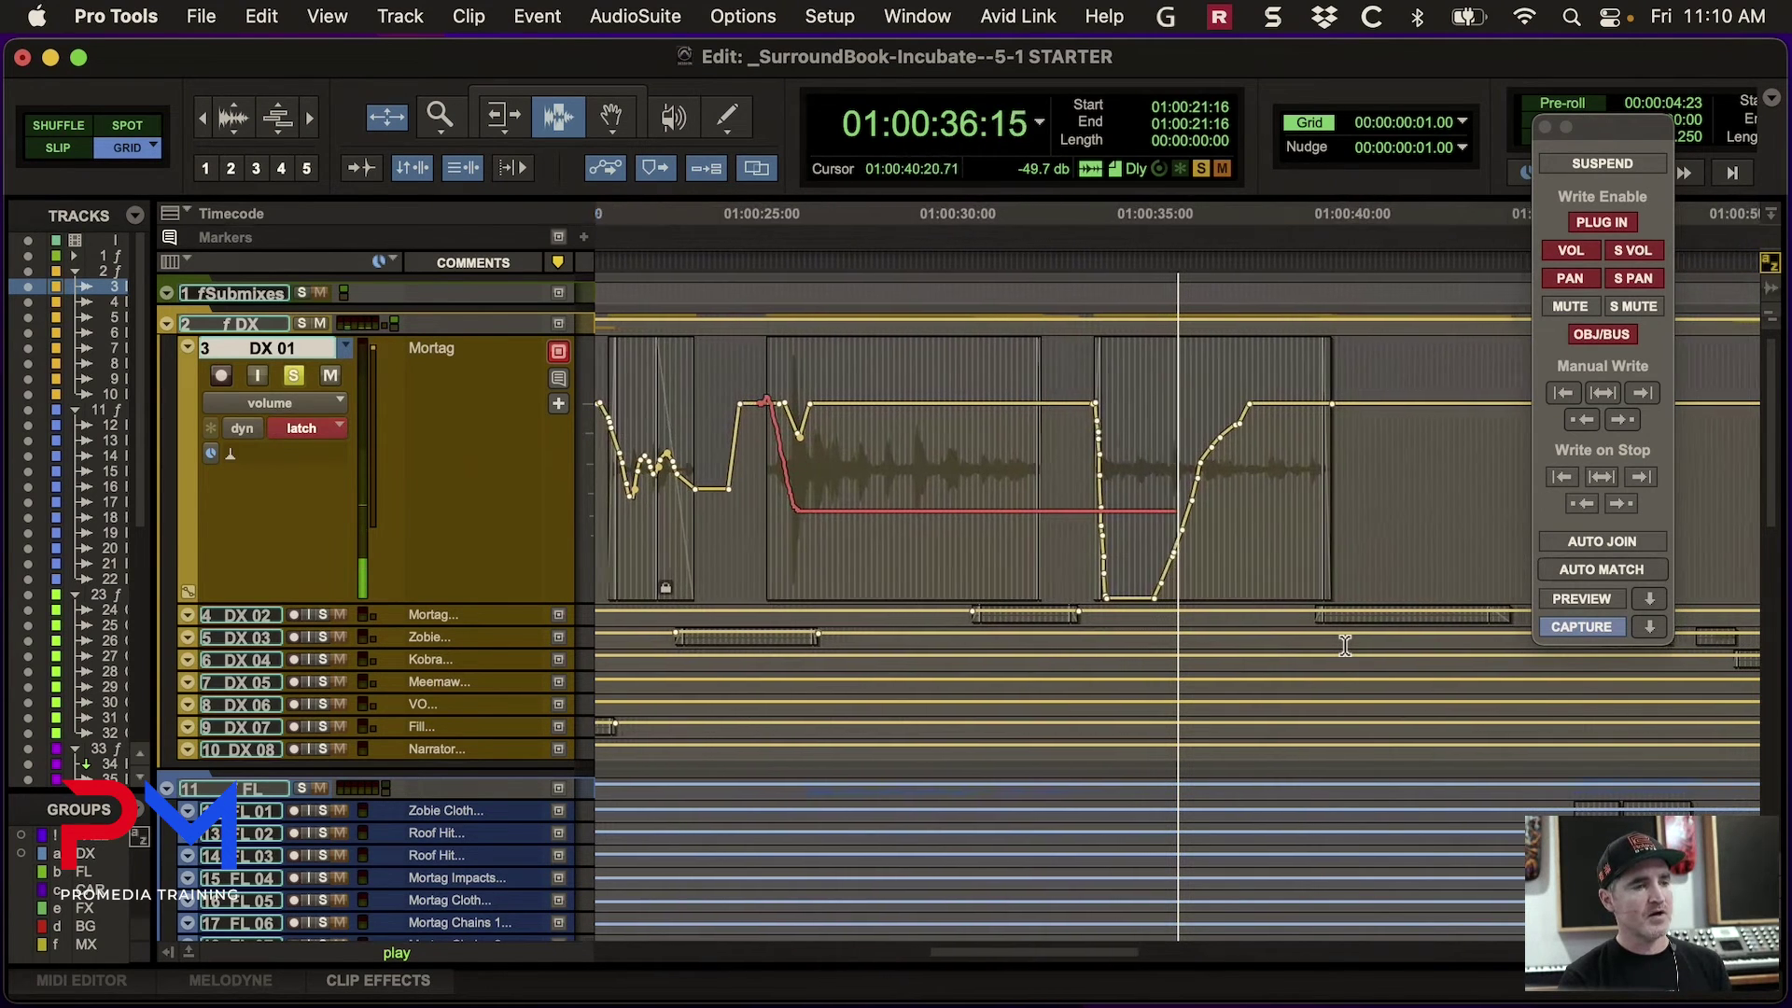
key("space")
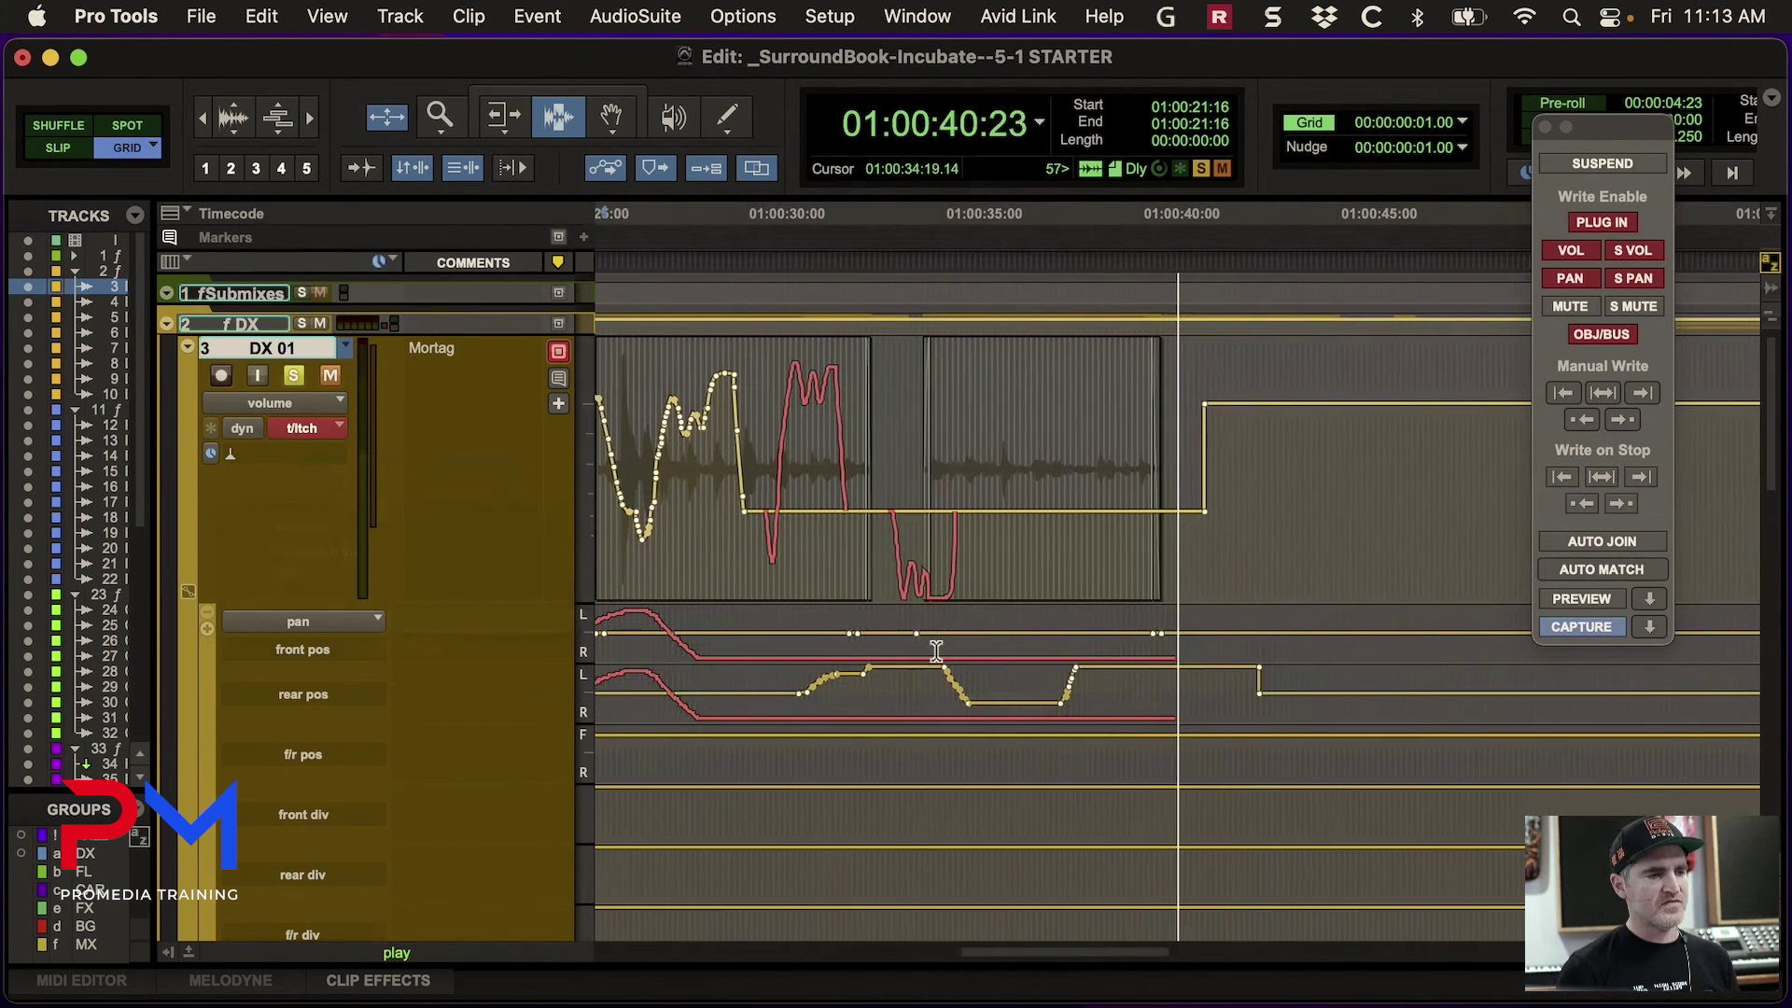
Stop playback to commit DX 01's latch-pass volume dips and front/rear pan moves, then zoom out
key("space")
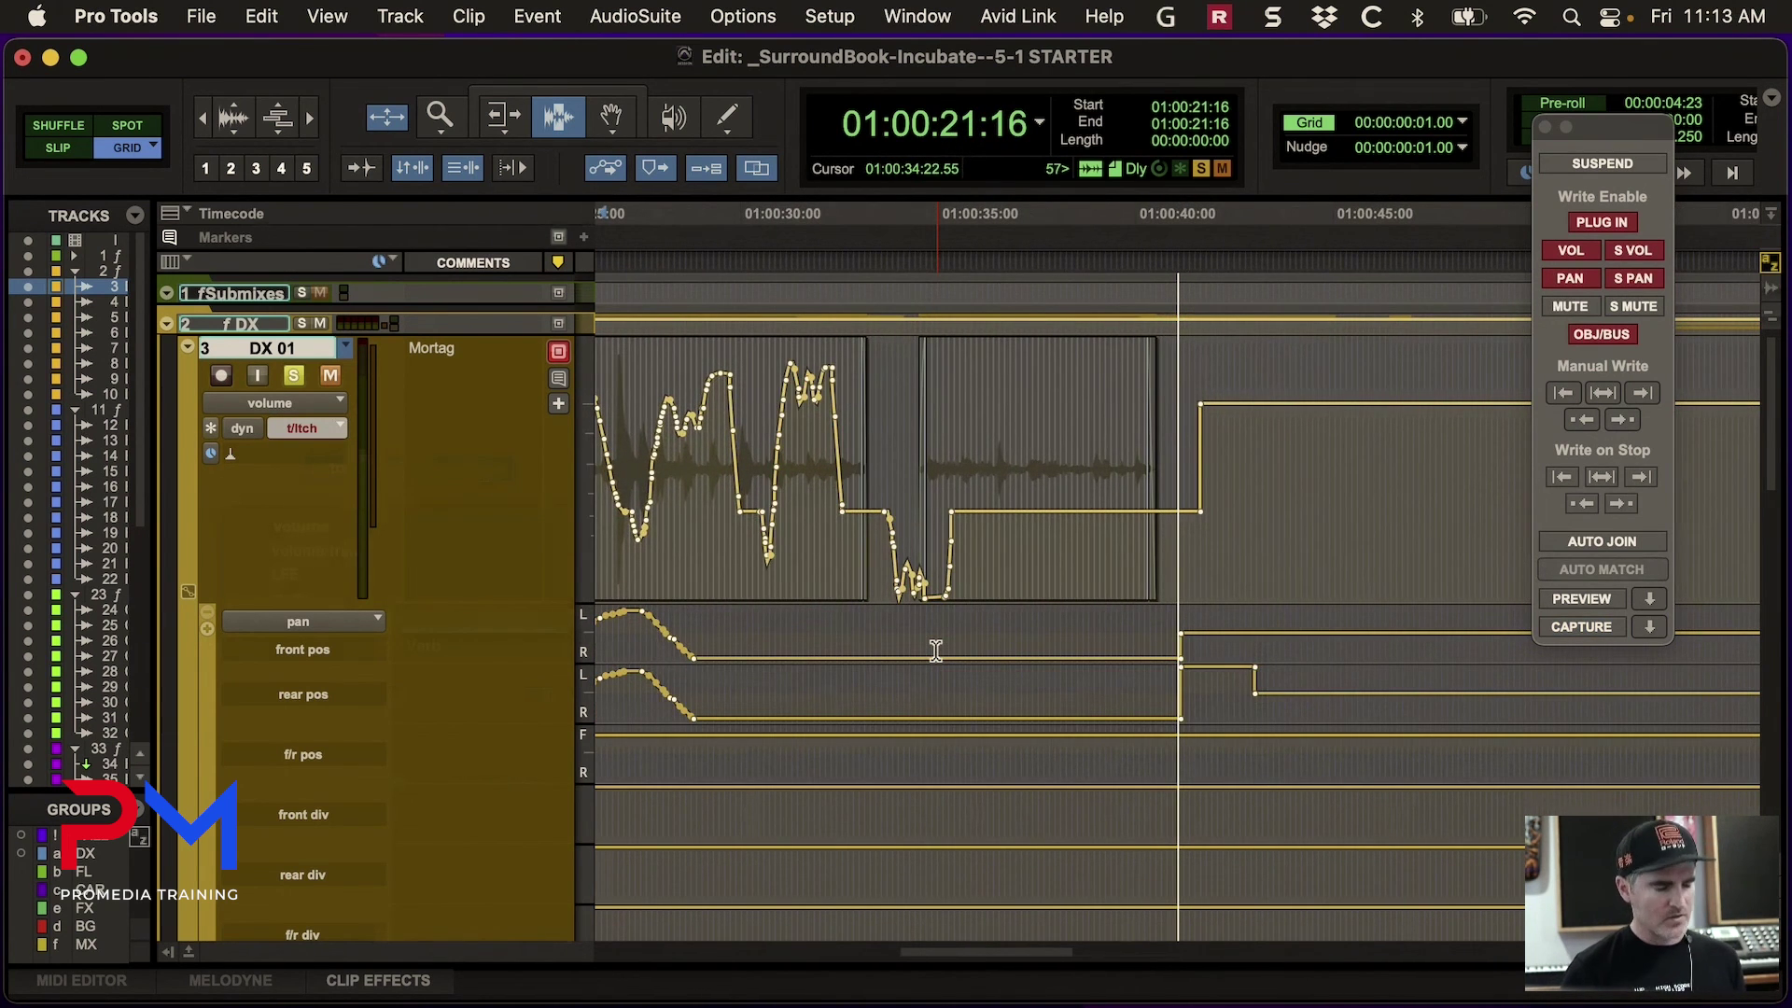
key("super+bracketleft")
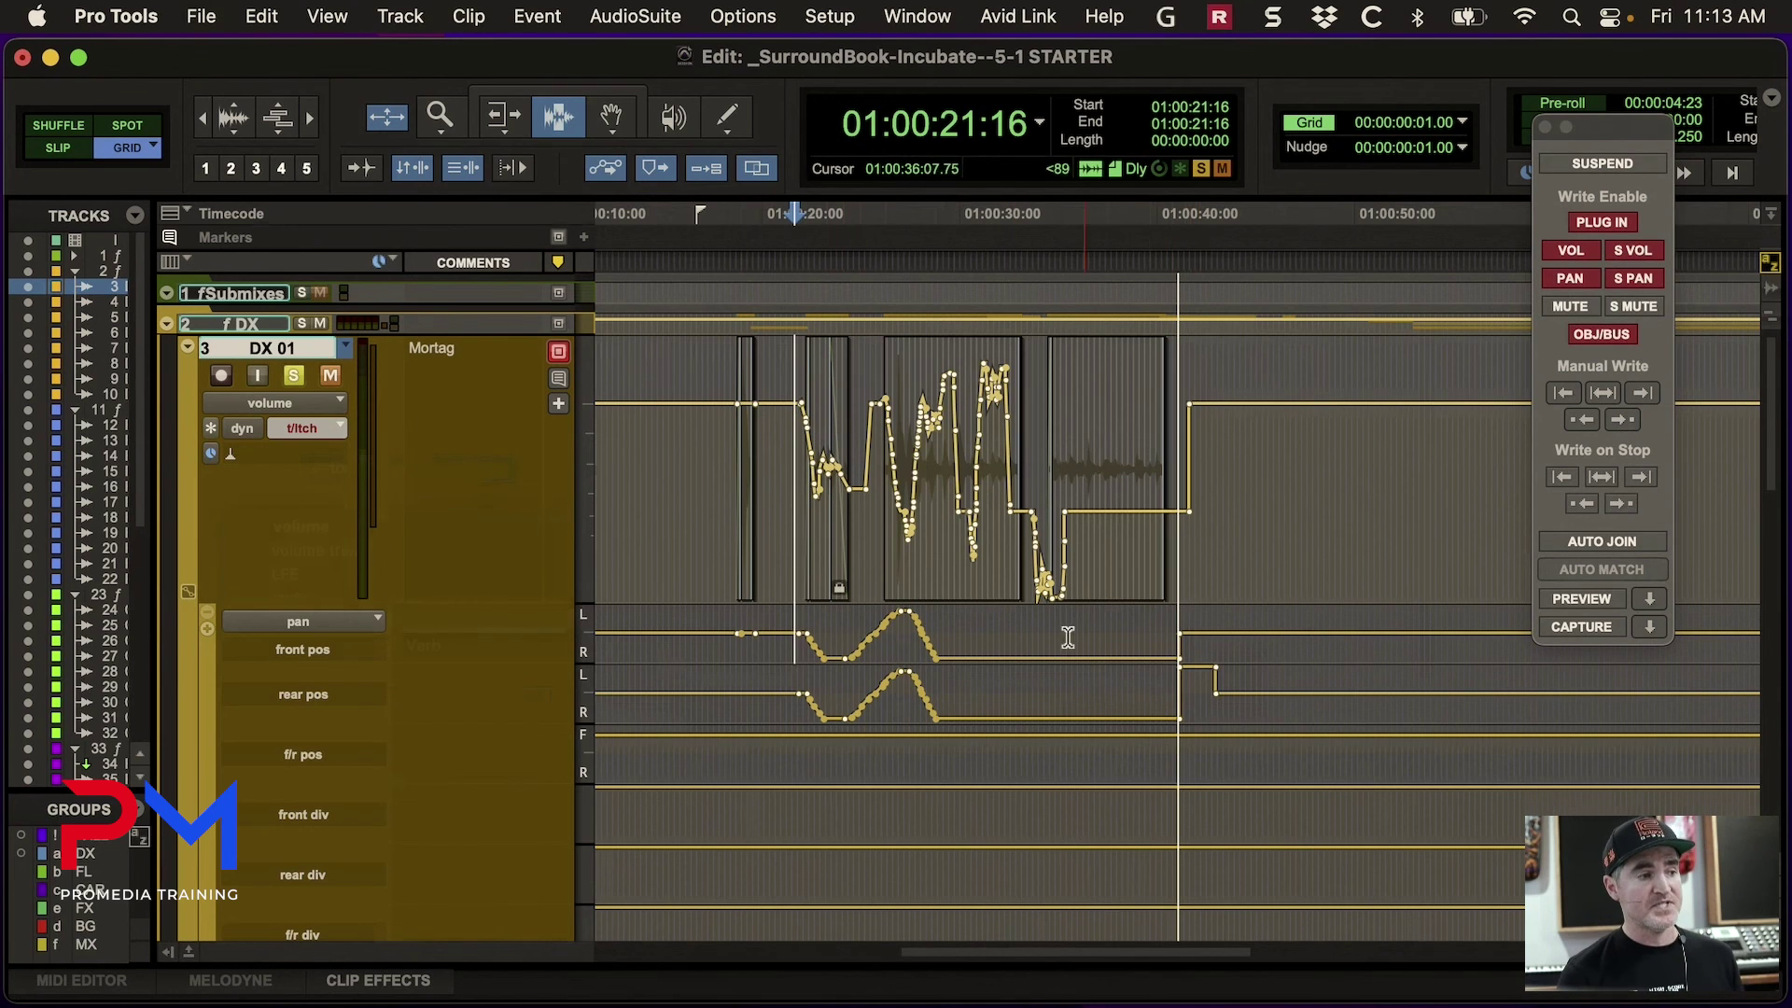